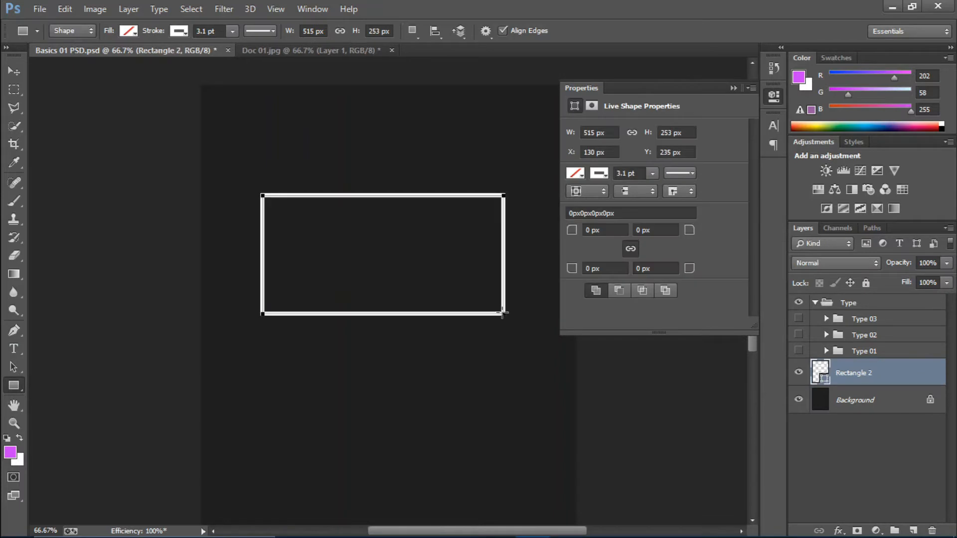
Show the Type 01 group with Rectangle 2 hidden to view the finished design, and restore both layers' original visibility
left_click(731, 85)
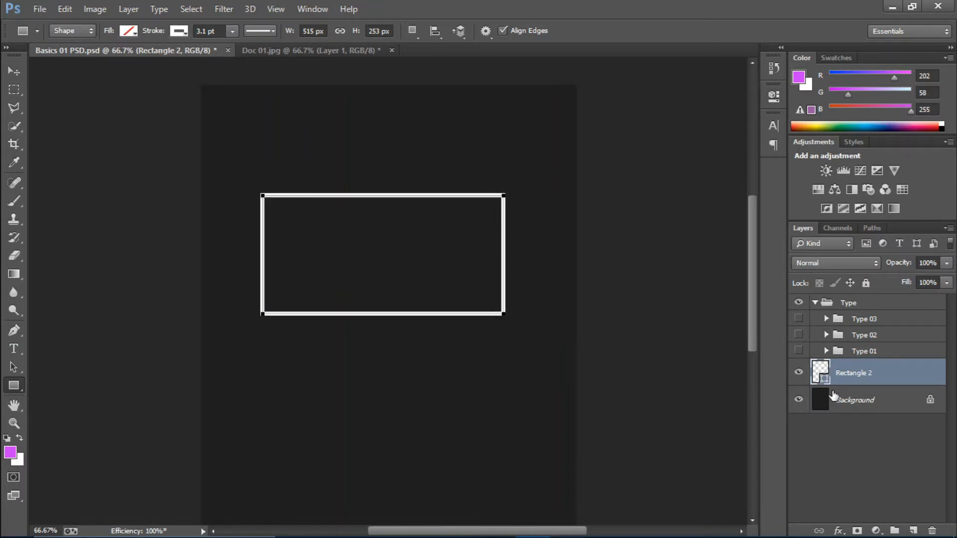
left_click(14, 72)
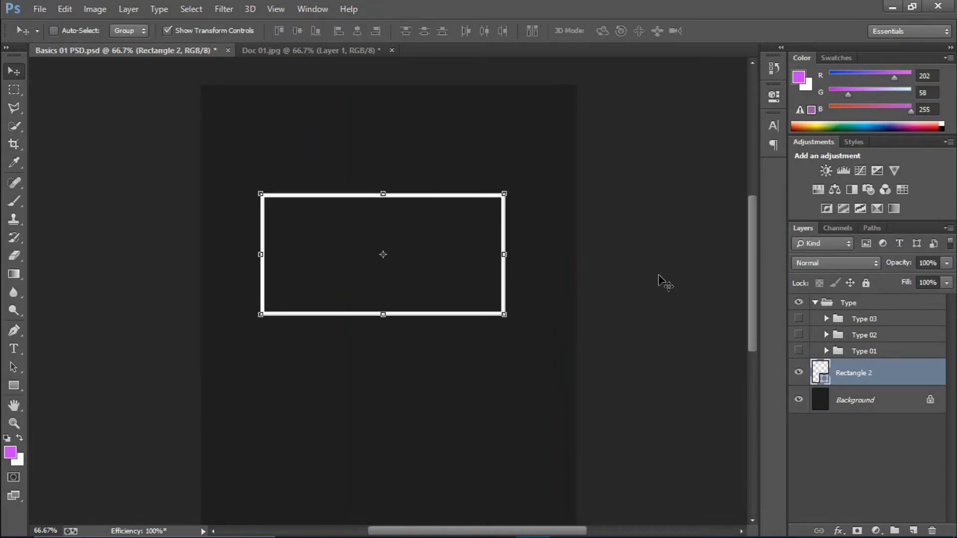
left_click(799, 350)
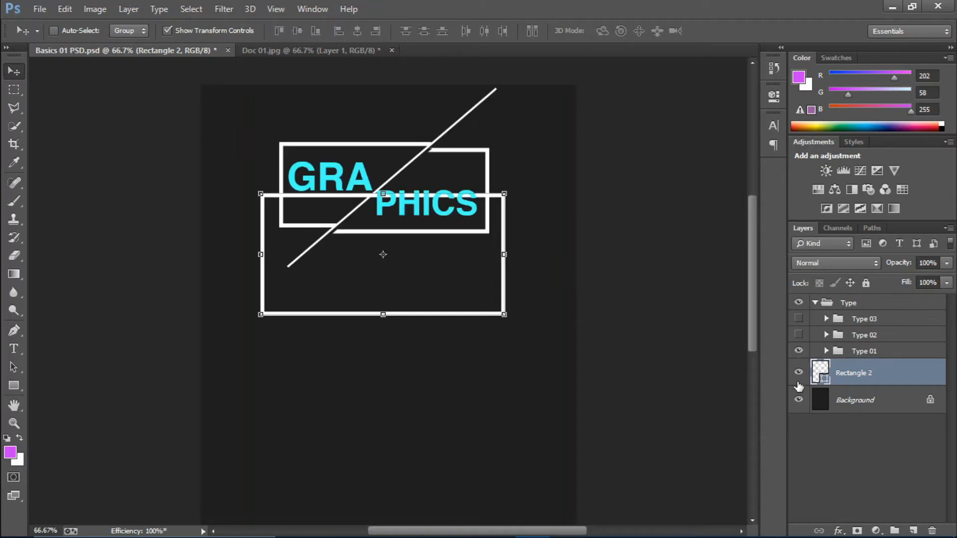
left_click(798, 372)
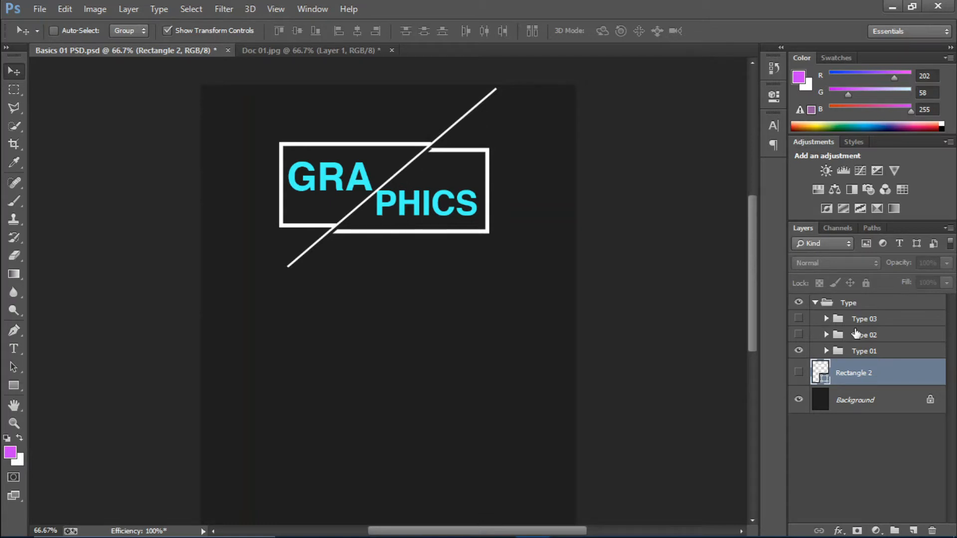
left_click(798, 373)
left_click(799, 351)
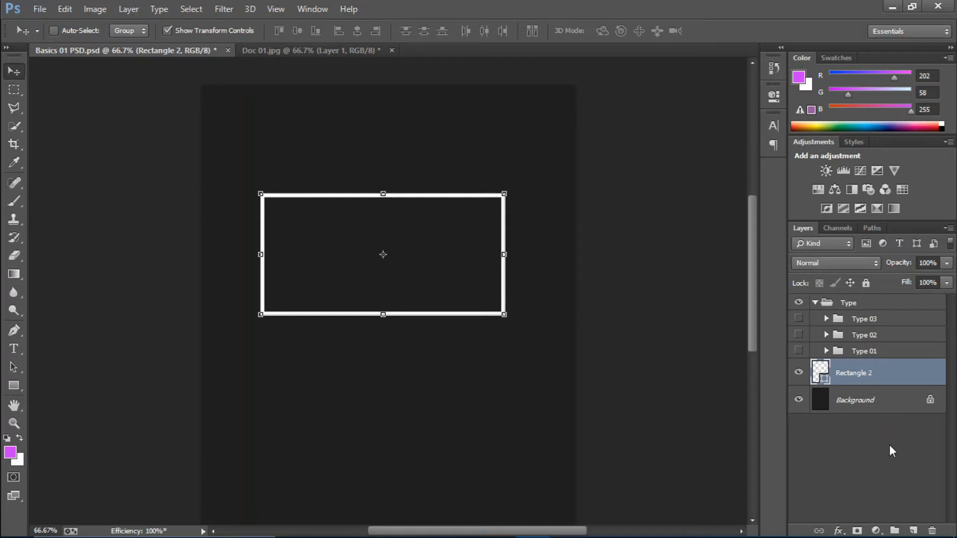
Add a new layer above Rectangle 2 and make a very thin, wide rectangular marquee selection above the rectangle
left_click(912, 529)
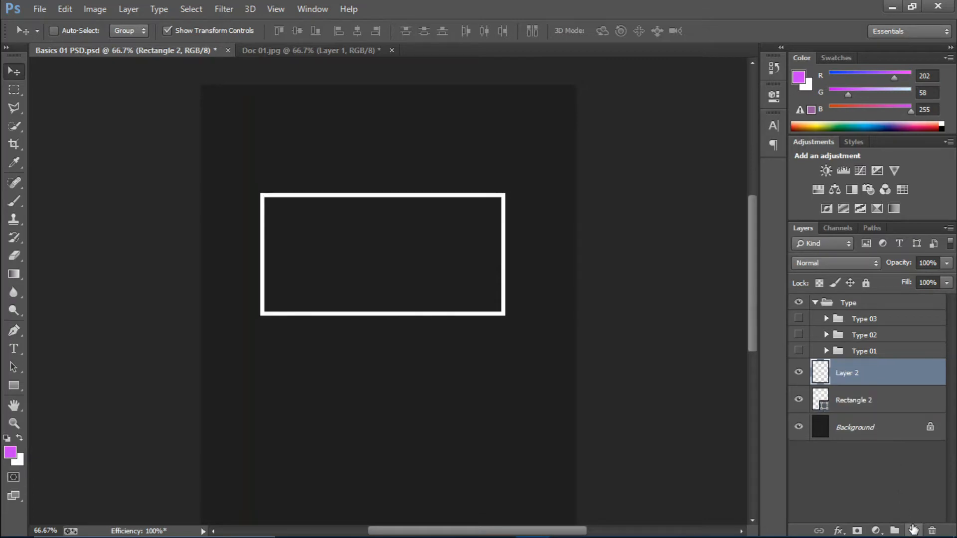
left_click_drag(9, 94, 44, 94)
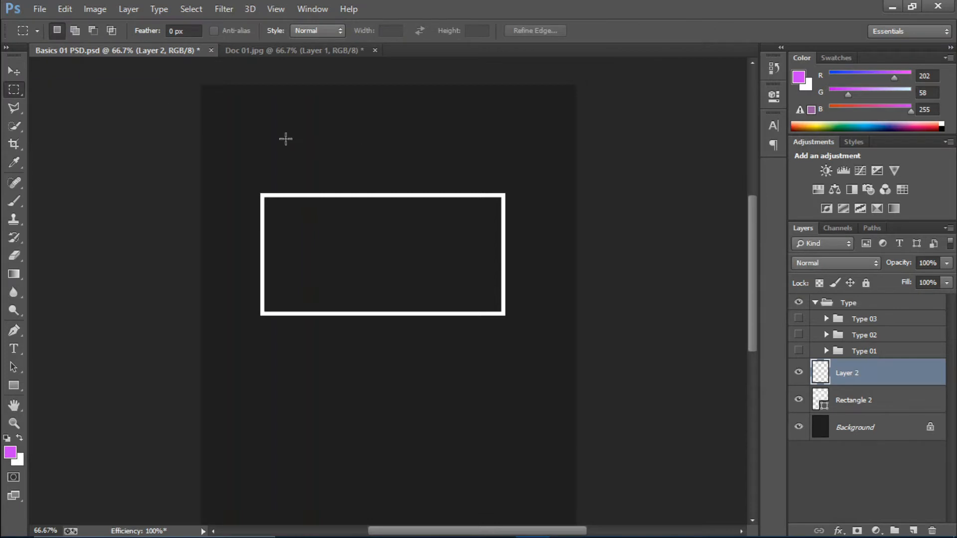
left_click_drag(263, 130, 522, 129)
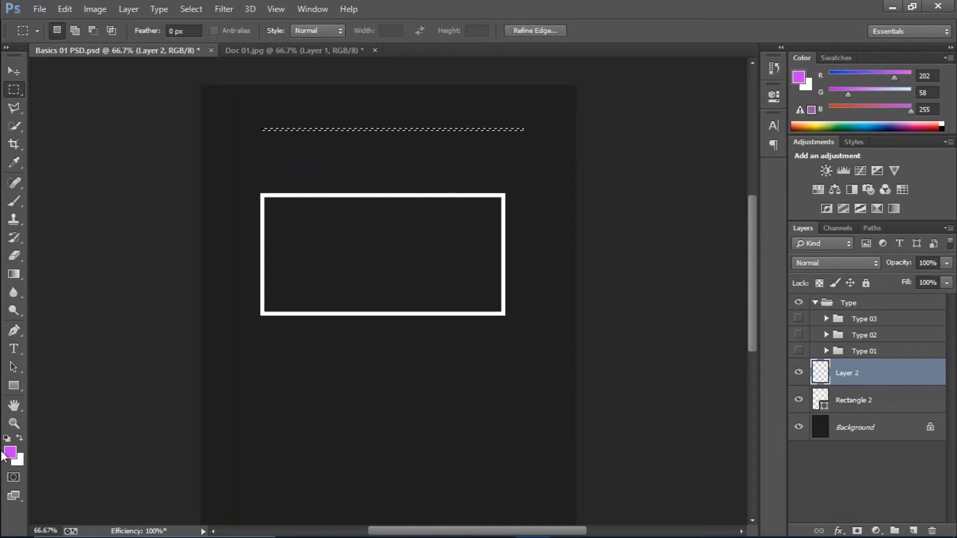
Set the foreground color to ffffff, fill the thin selection with it, and deselect
left_click(10, 452)
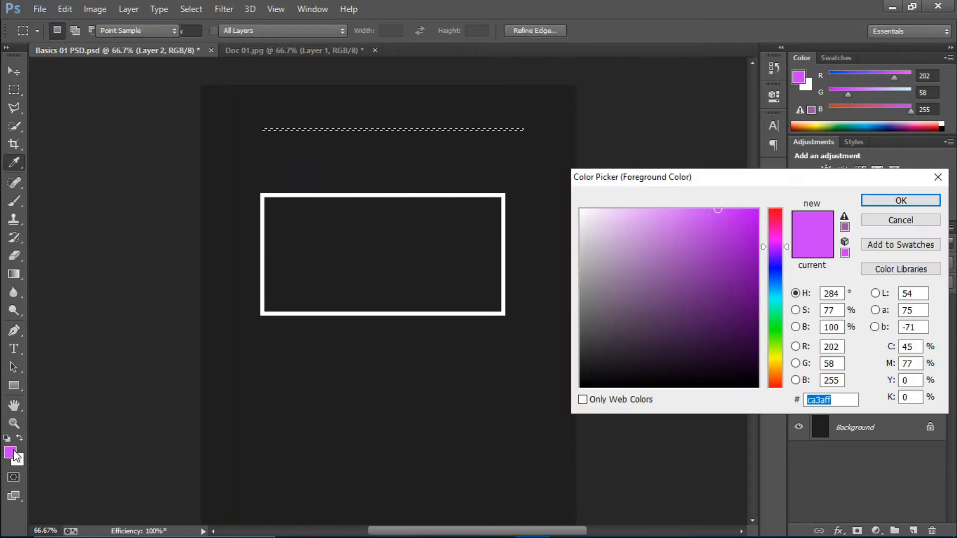
type("ffffff")
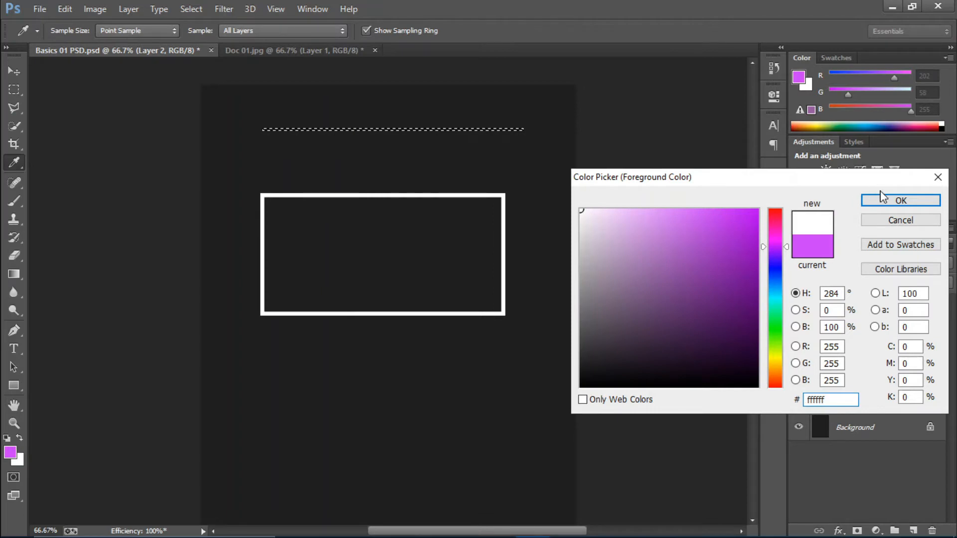
left_click(882, 202)
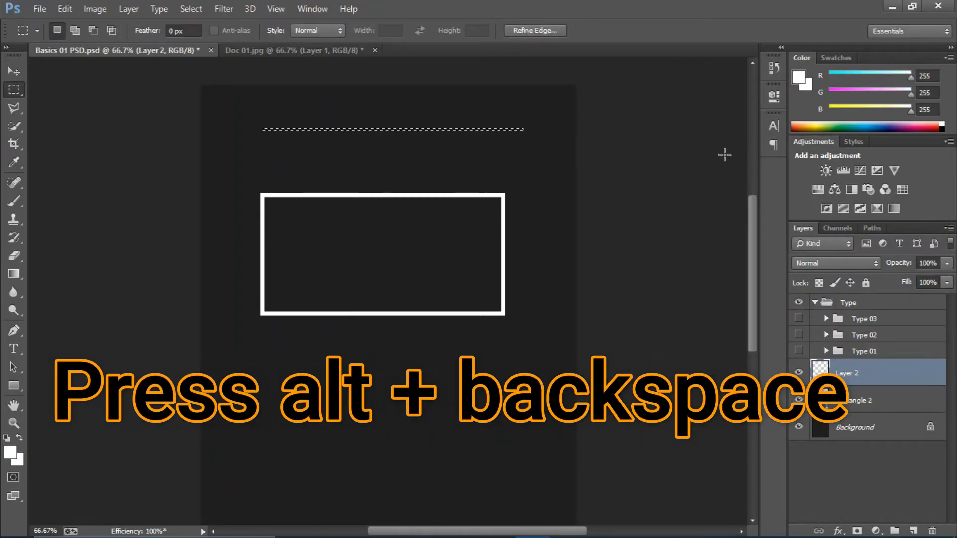
key("alt+BackSpace")
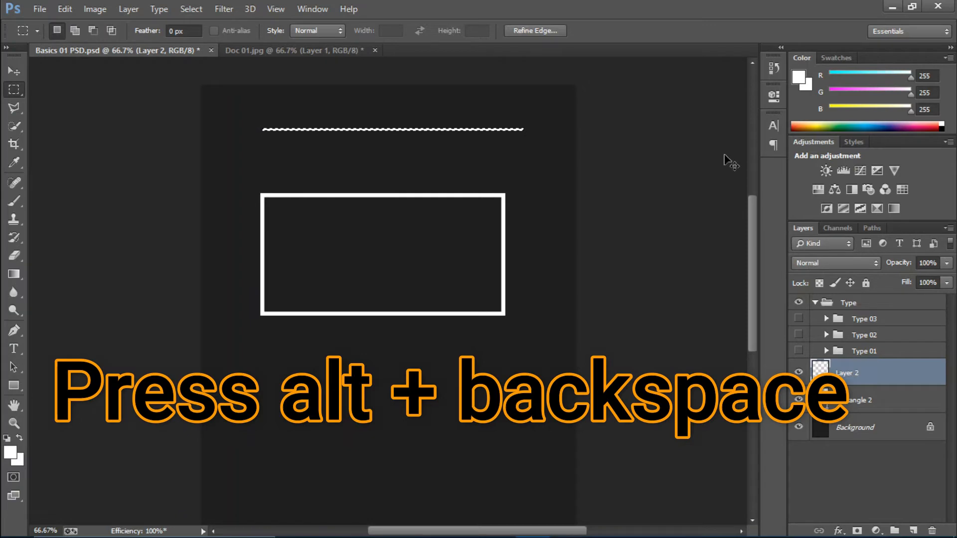
key("ctrl+d")
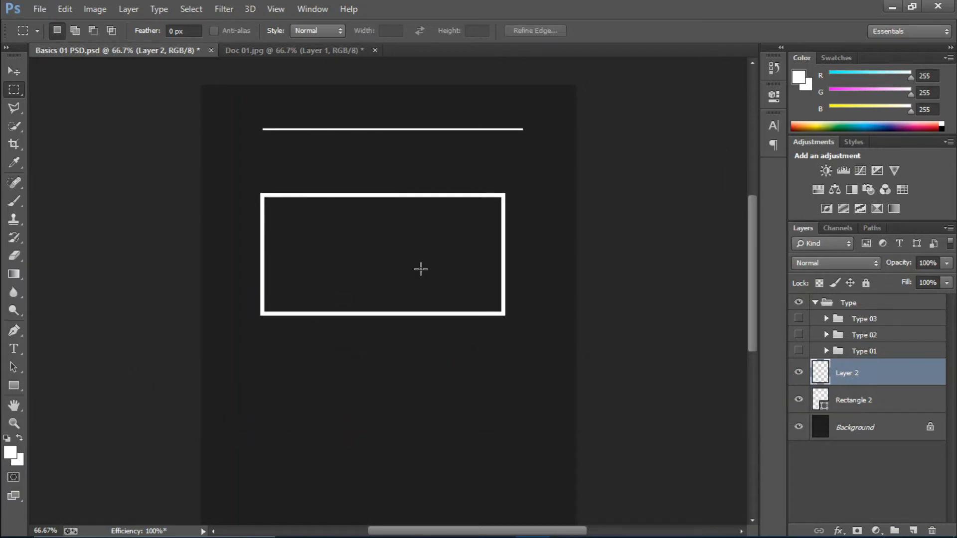
Rotate the white line to about -46.4° with Free Transform and place it diagonally across the middle of the rectangle
left_click(16, 71)
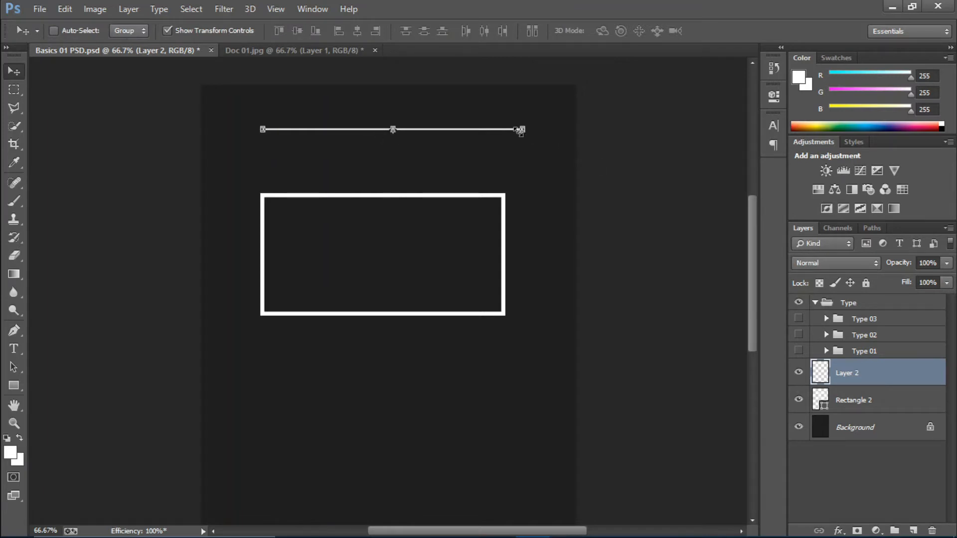
key("ctrl+plus")
key("ctrl+plus")
left_click_drag(756, 284, 750, 204)
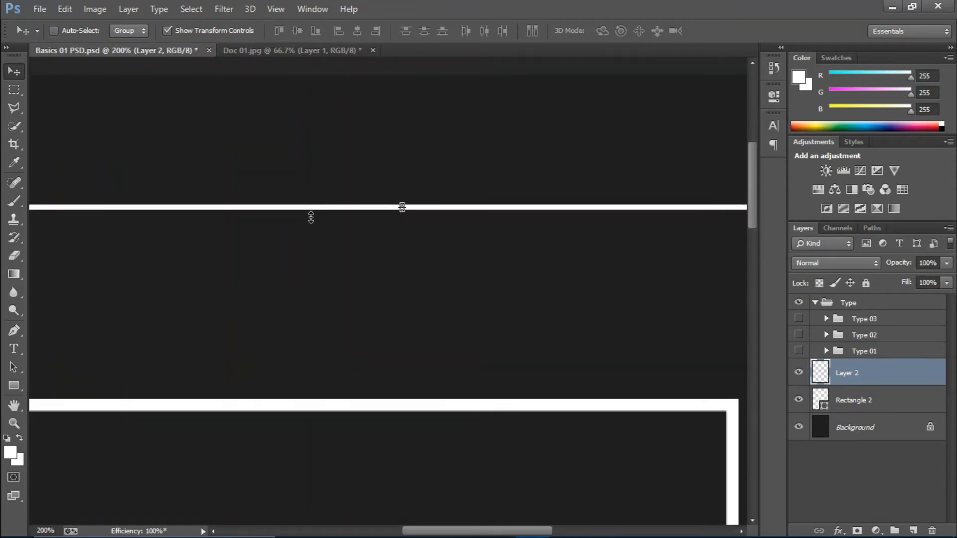
key("ctrl+t")
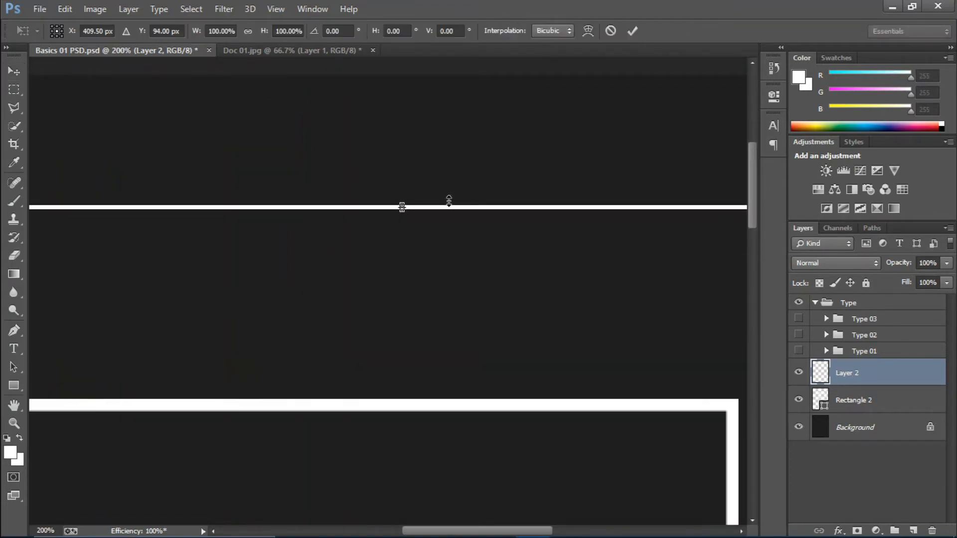
left_click_drag(518, 531, 536, 531)
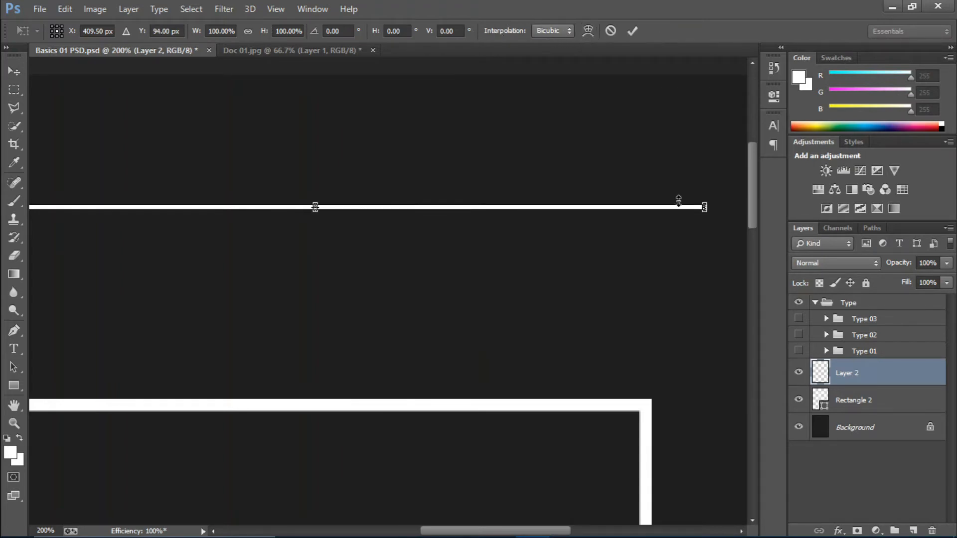
left_click_drag(723, 202, 641, 62)
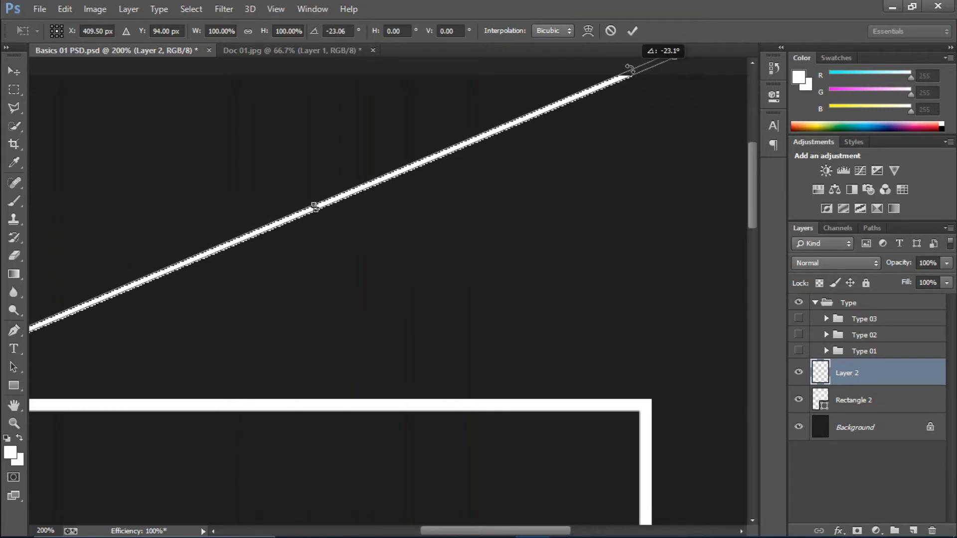
key("ctrl+minus")
key("ctrl+minus")
key("ctrl+minus")
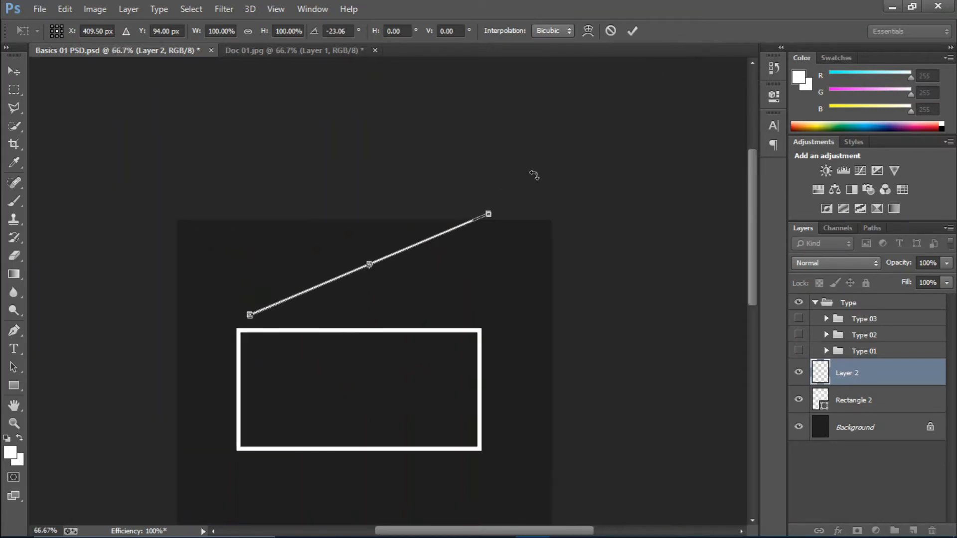
left_click_drag(514, 192, 464, 151)
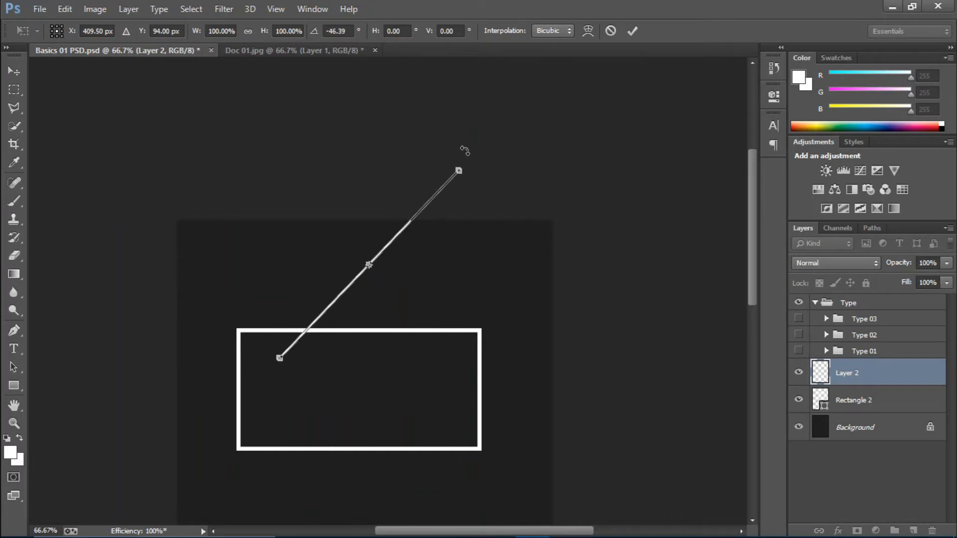
left_click(632, 31)
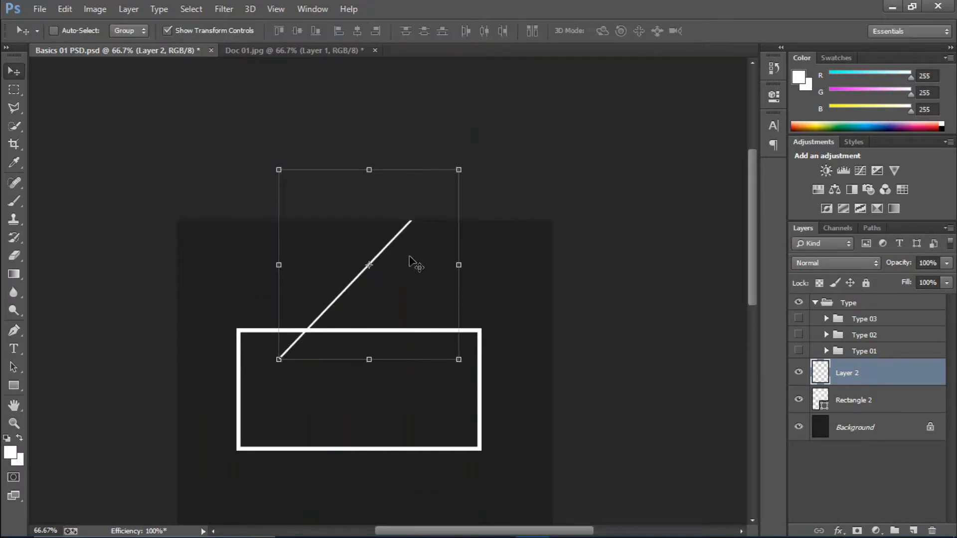
left_click_drag(394, 243, 369, 366)
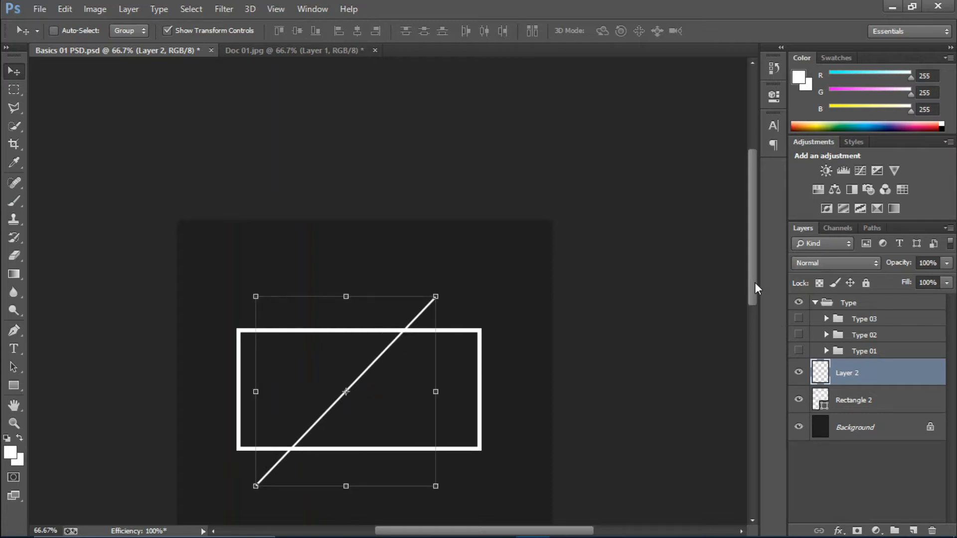
On the Rectangle 2 layer, outline the part of the rectangle above and left of the diagonal line with the Polygonal Lasso
left_click_drag(754, 283, 755, 324)
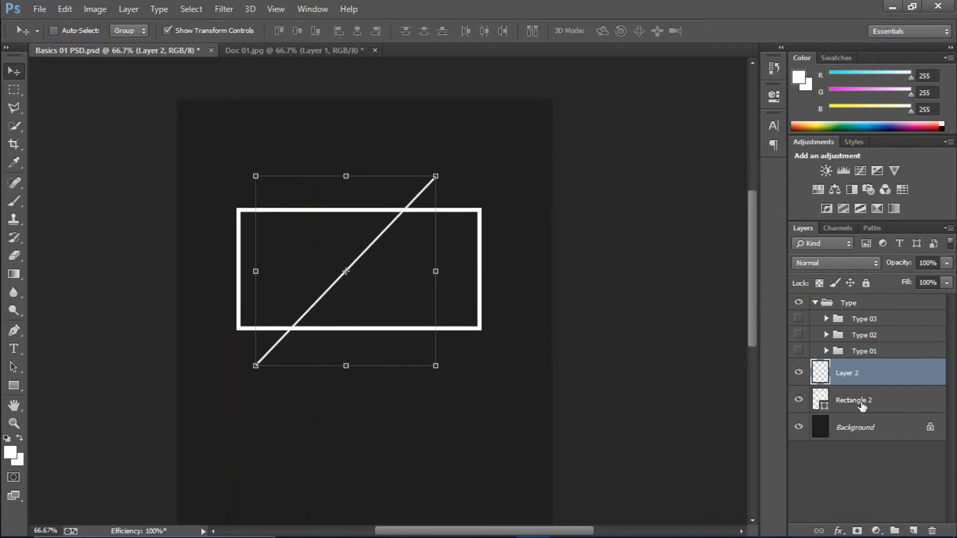
left_click(893, 403)
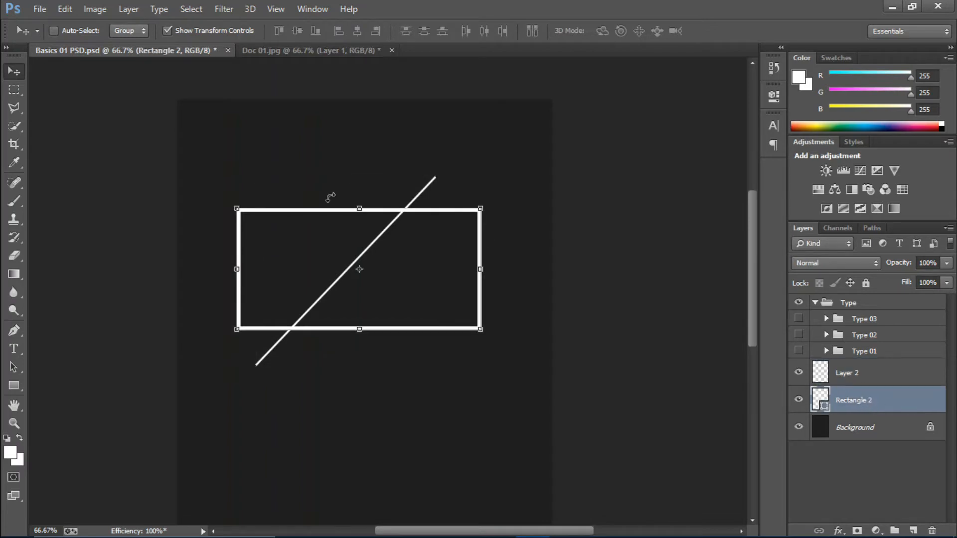
left_click(15, 109)
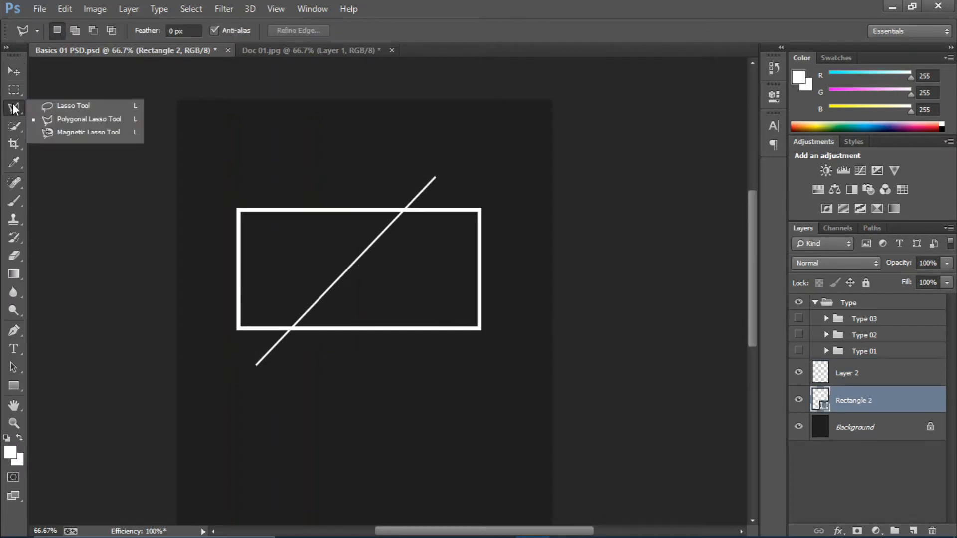
left_click(52, 118)
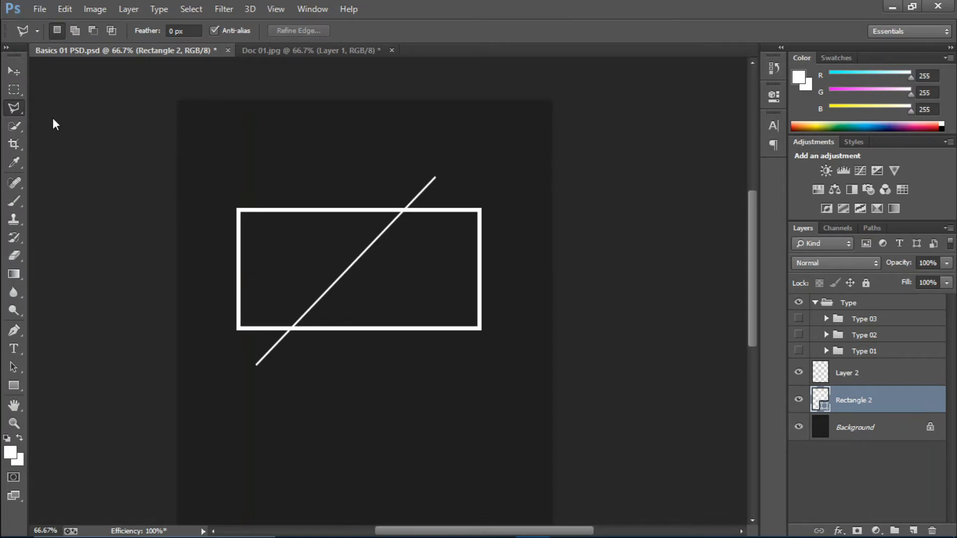
key("ctrl+plus")
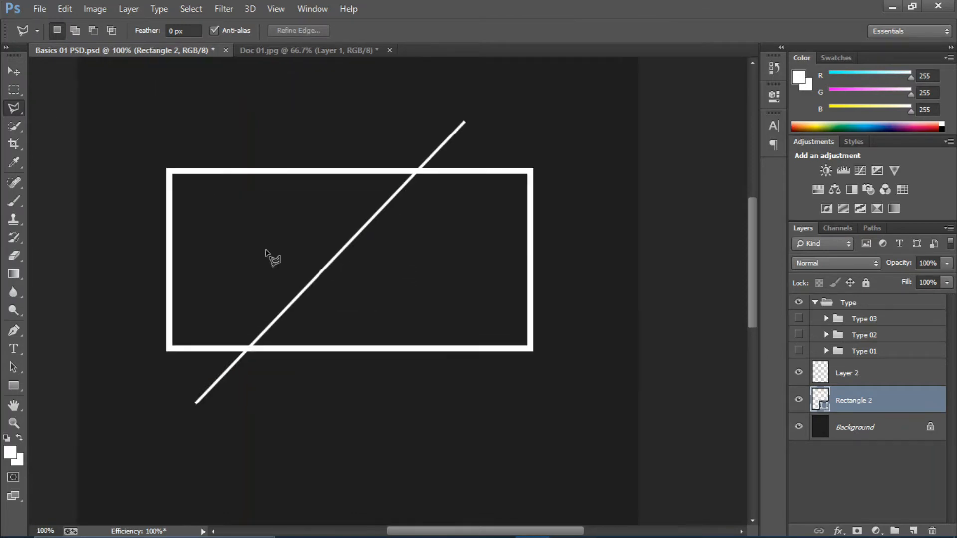
key("ctrl+plus")
key("ctrl+minus")
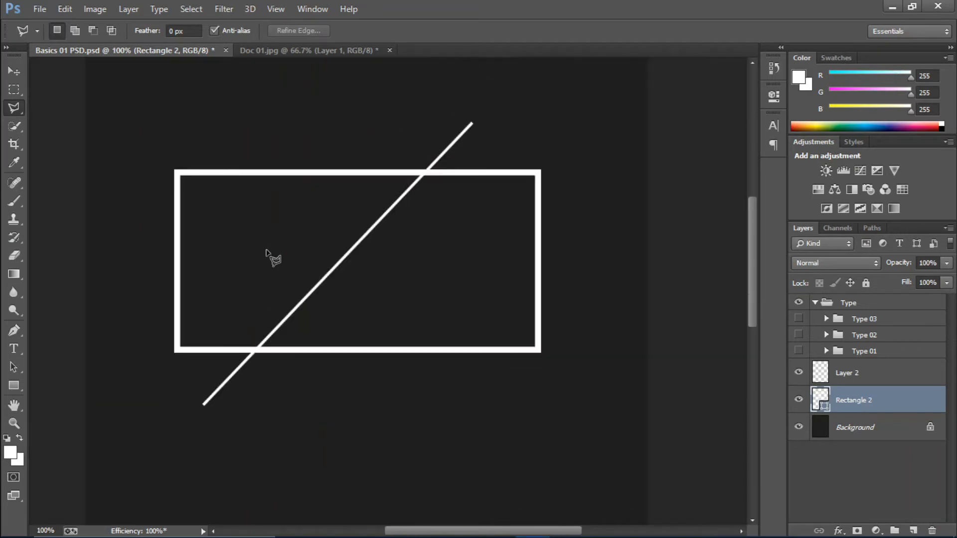
left_click(251, 354)
left_click(425, 172)
left_click(302, 121)
left_click(154, 144)
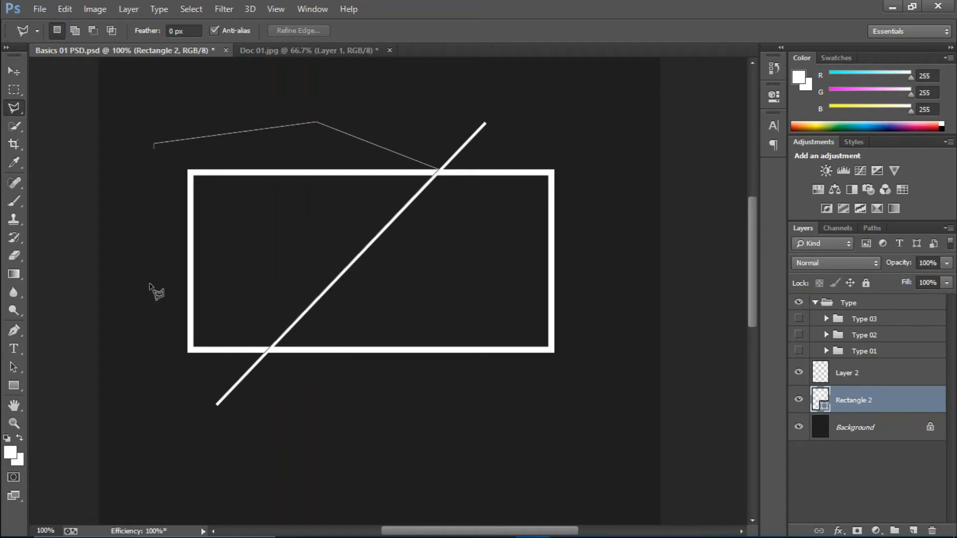
left_click(143, 341)
left_click(207, 383)
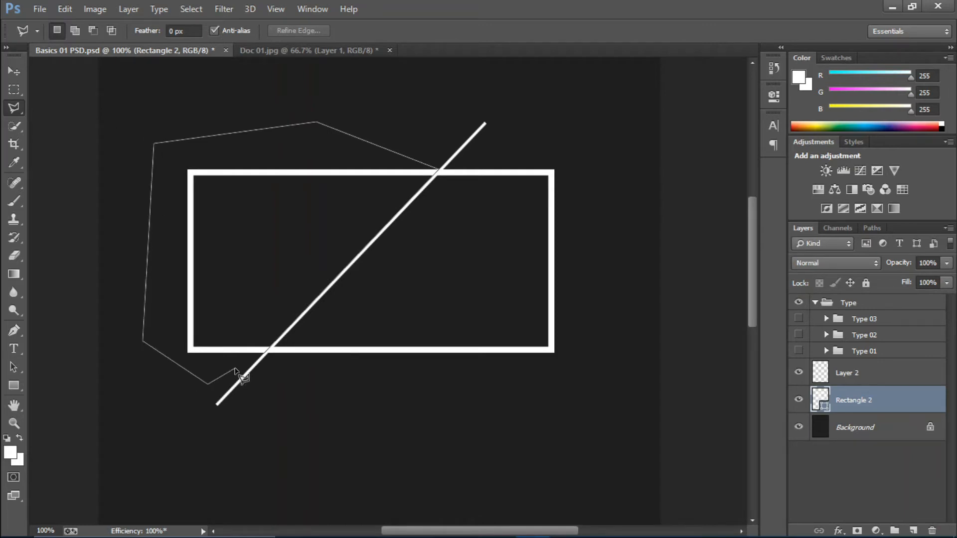
left_click(264, 355)
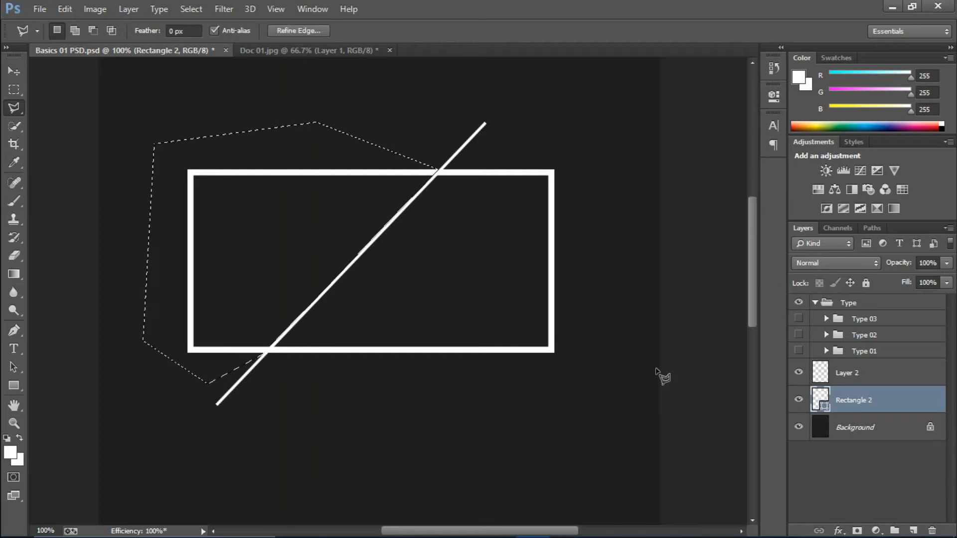
Add a layer mask to Rectangle 2 from the selection and duplicate the masked layer
left_click(857, 531)
key("ctrl+minus")
key("ctrl+minus")
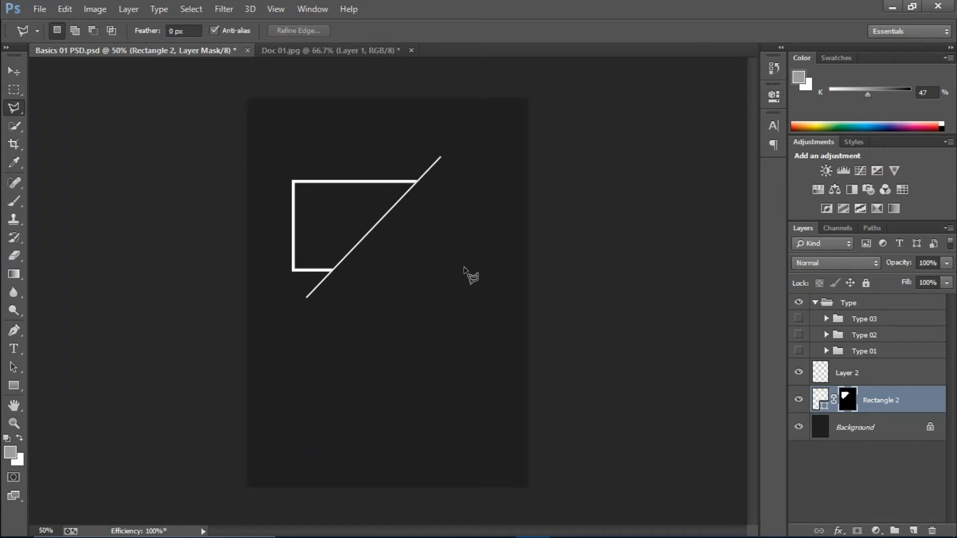
key("ctrl+plus")
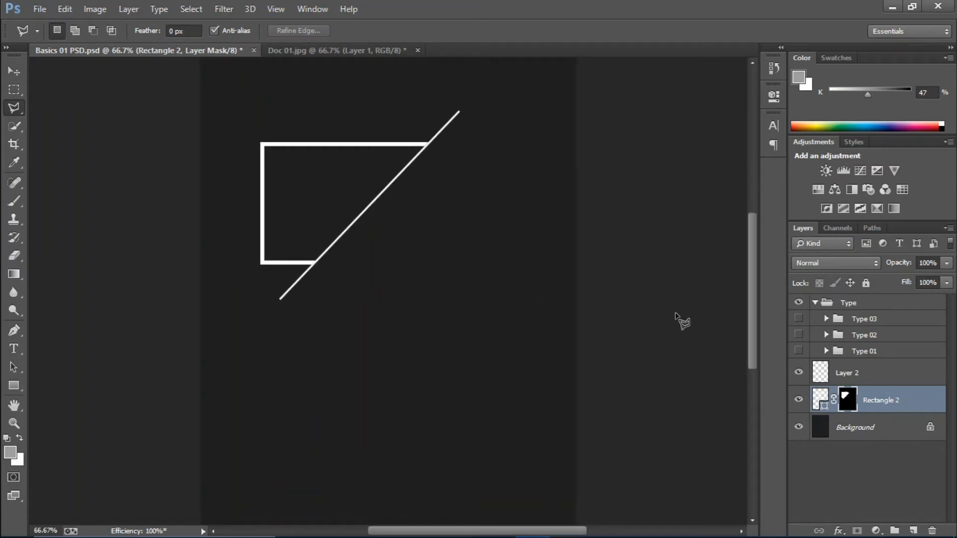
left_click(925, 395)
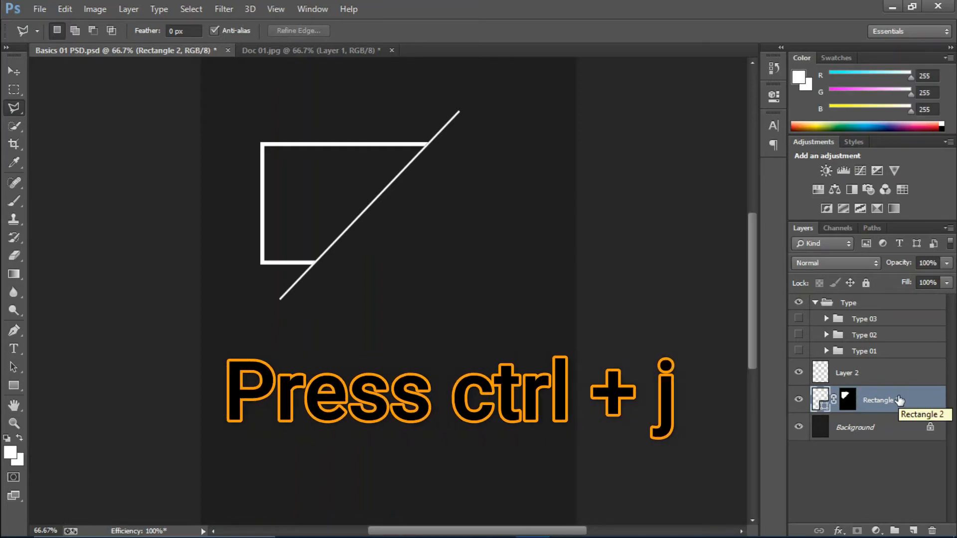
key("ctrl+j")
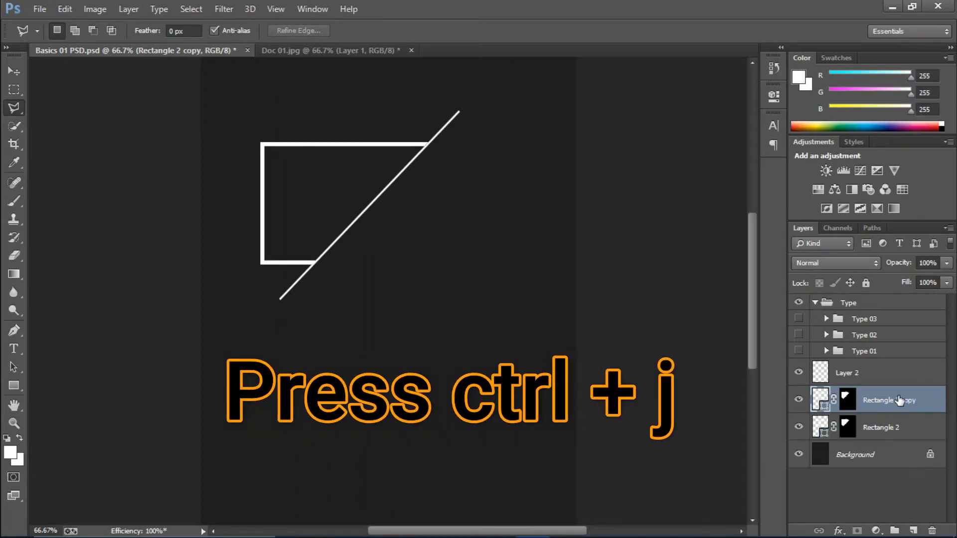
Invert the layer mask of the Rectangle 2 copy layer and shift that part slightly down and left along the diagonal line
left_click(847, 398)
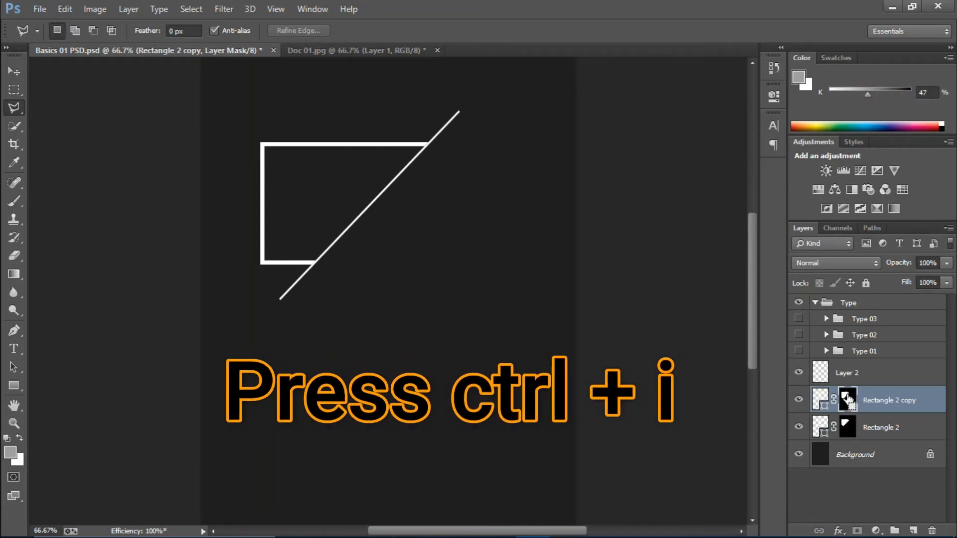
key("ctrl+i")
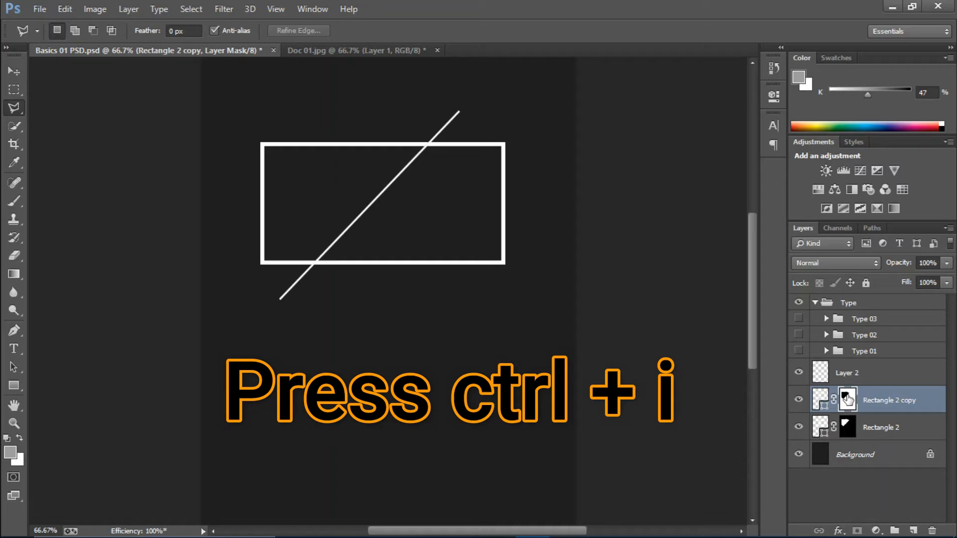
key("v")
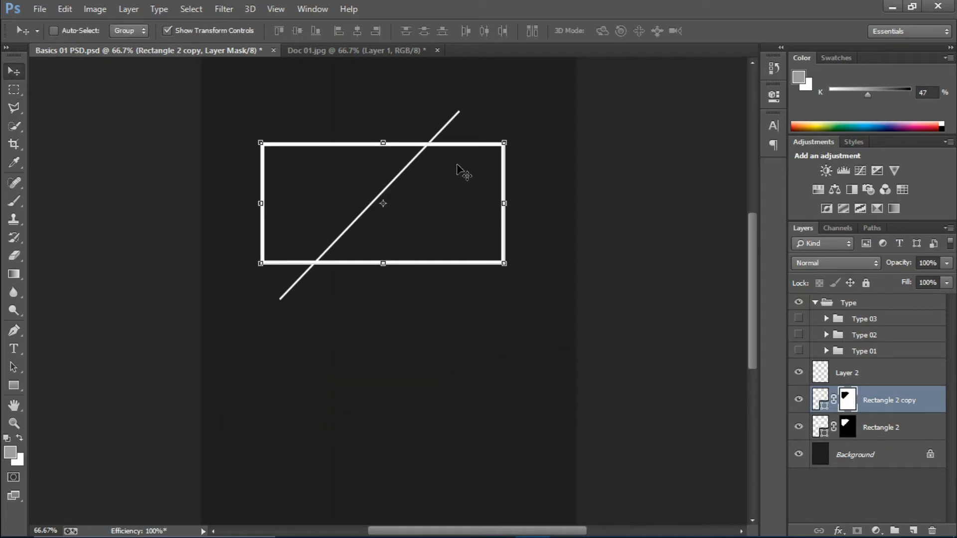
double_click(897, 399)
left_click(931, 407)
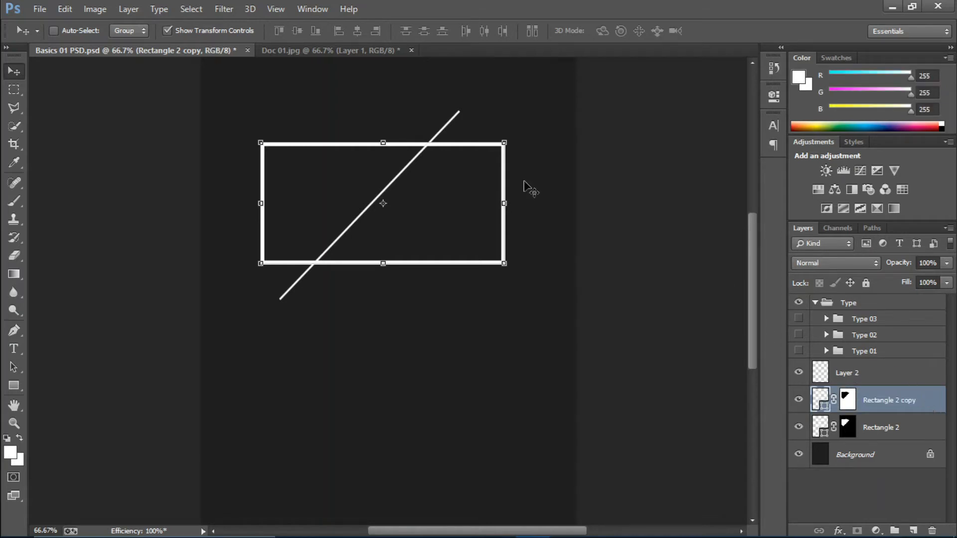
left_click_drag(465, 149, 463, 163)
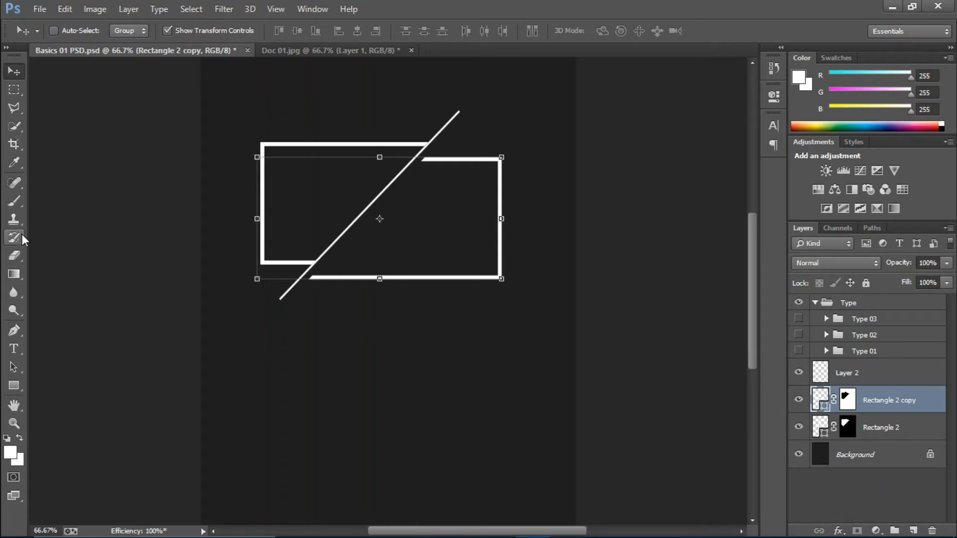
Add the text PIXEL in white 36 pt Helvetica Bold below the rectangle and cut XEL out of it
left_click(14, 350)
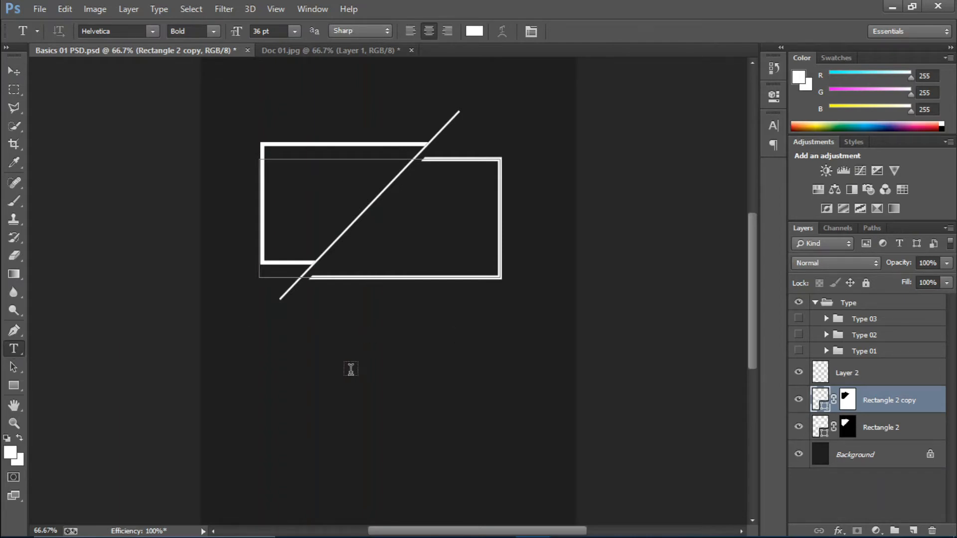
left_click(326, 369)
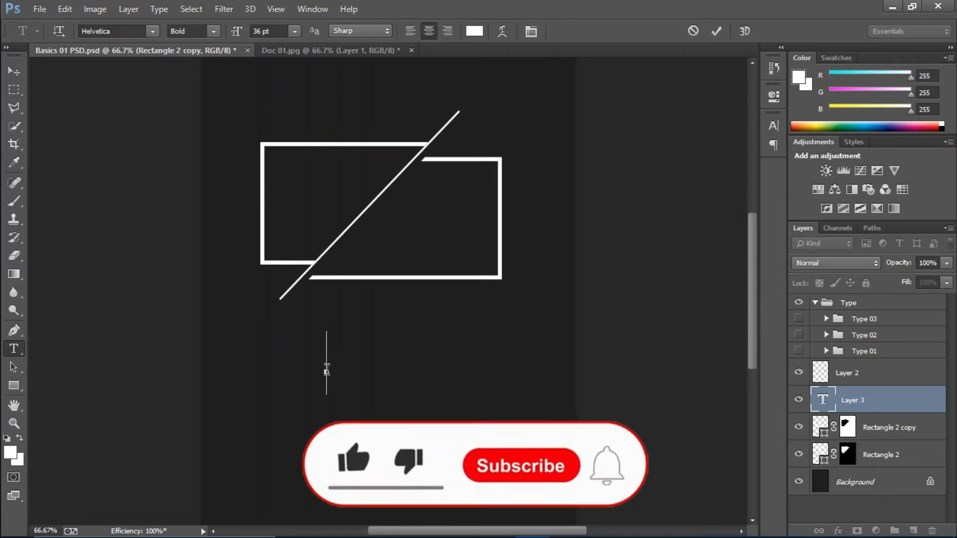
type("P")
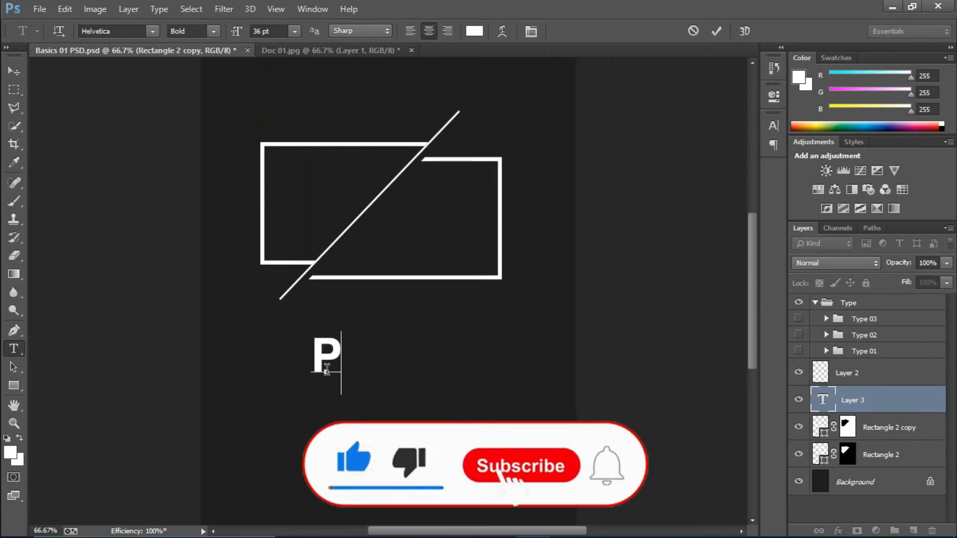
type("IXEL")
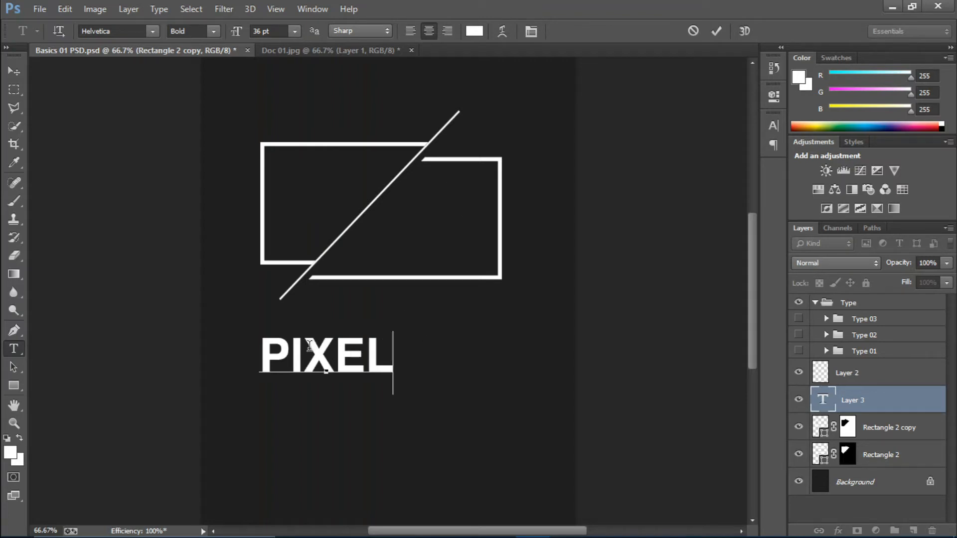
left_click_drag(310, 345, 398, 343)
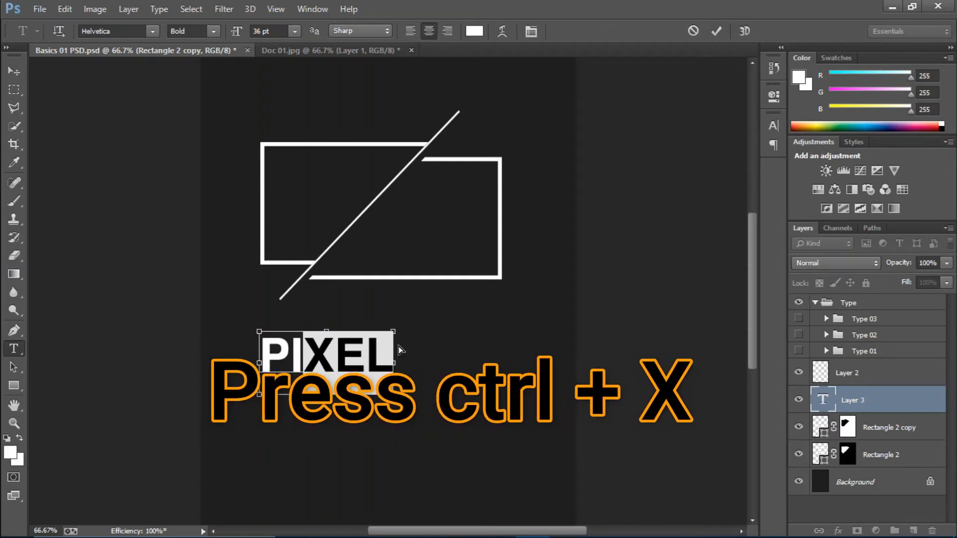
key("ctrl+x")
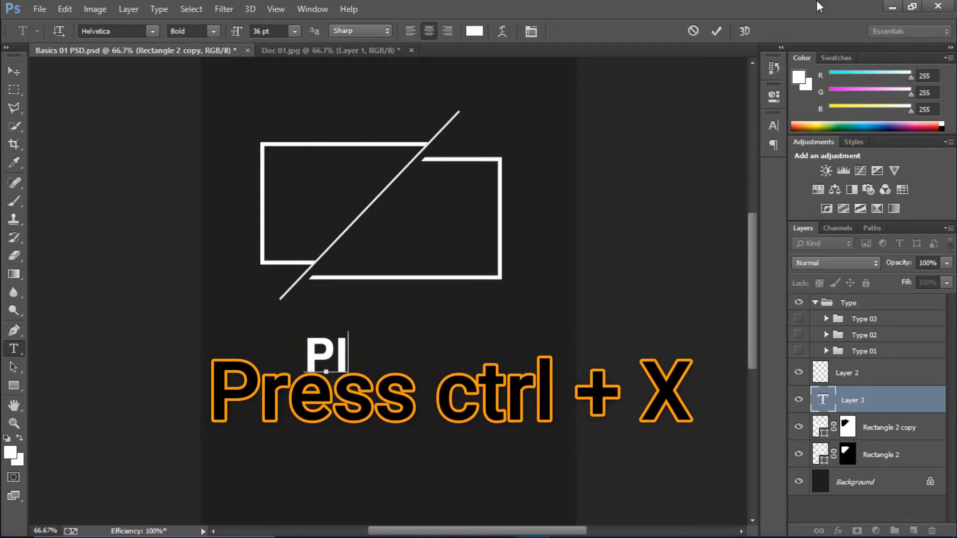
left_click(715, 31)
Move the PI text into the upper-left part of the split rectangle and enlarge it to about 56 pt
key("v")
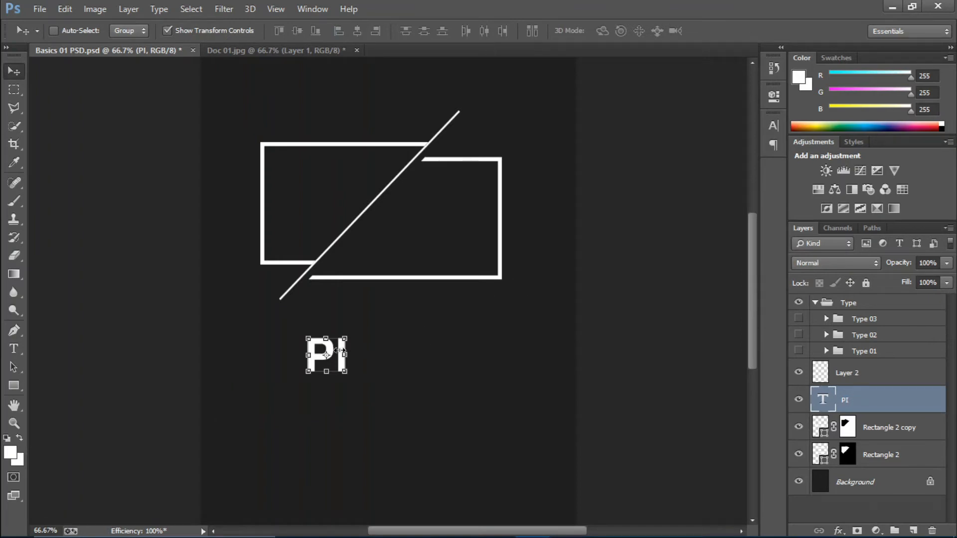
left_click_drag(339, 353, 344, 233)
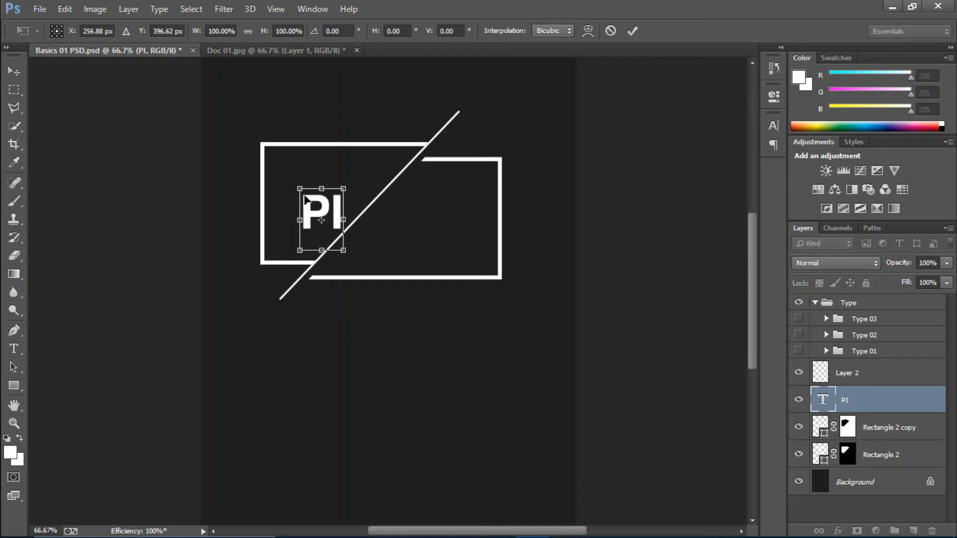
left_click_drag(297, 187, 263, 161)
left_click_drag(310, 188, 310, 193)
left_click(632, 31)
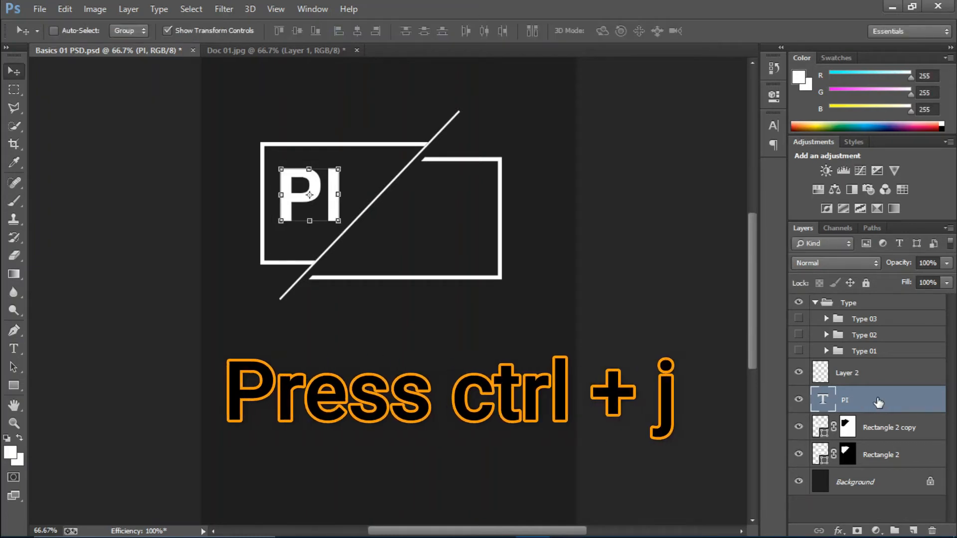
Duplicate the PI text layer into the lower-right part of the rectangle and replace the copy's text with the cut XEL
key("ctrl+j")
left_click_drag(322, 180, 445, 208)
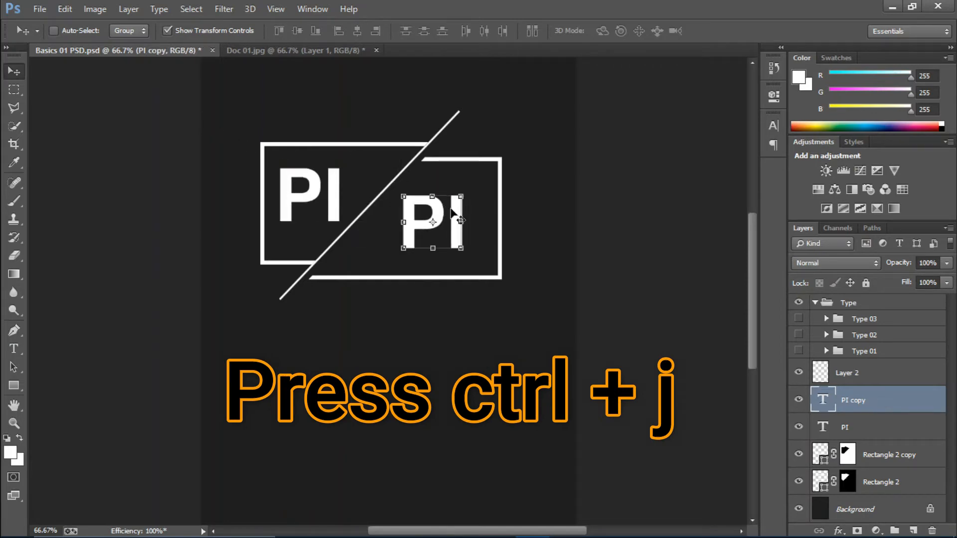
double_click(830, 401)
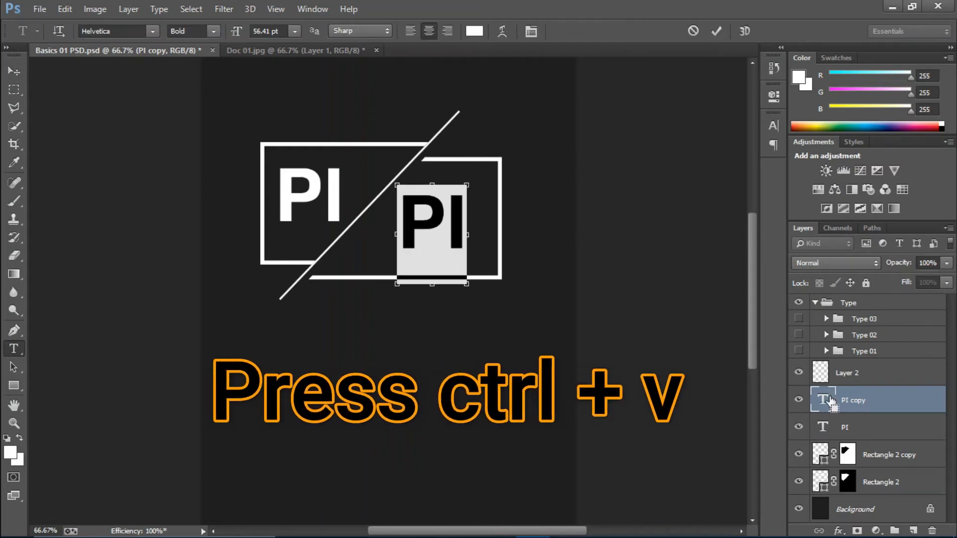
key("ctrl+v")
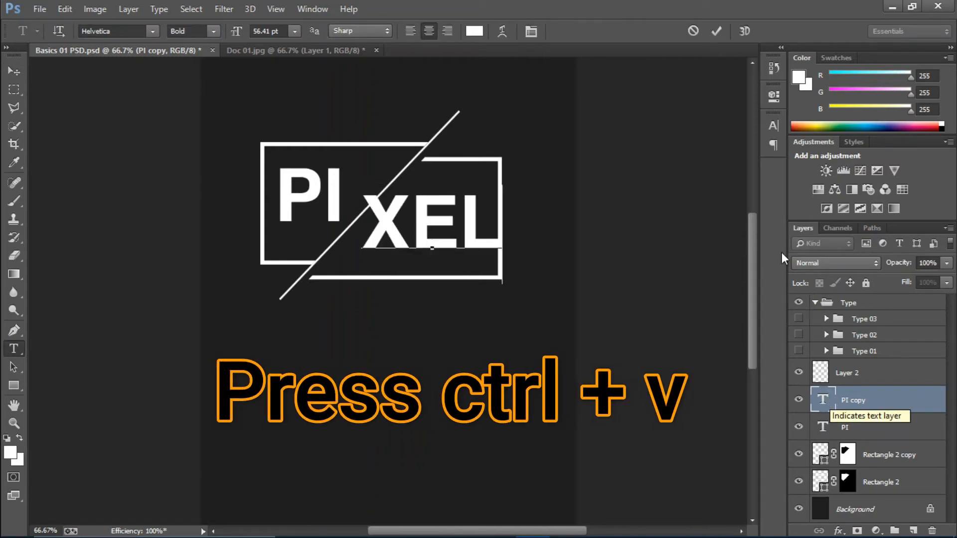
left_click(716, 33)
Scale the XEL text to 86.79% and position it inside the lower-right part of the rectangle
key("v")
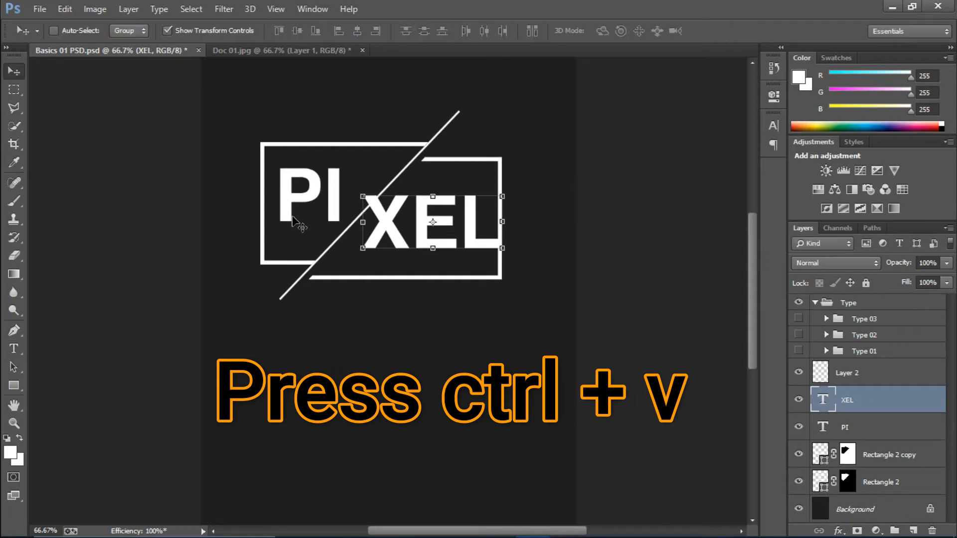
left_click_drag(362, 194, 402, 198)
left_click_drag(449, 229, 421, 225)
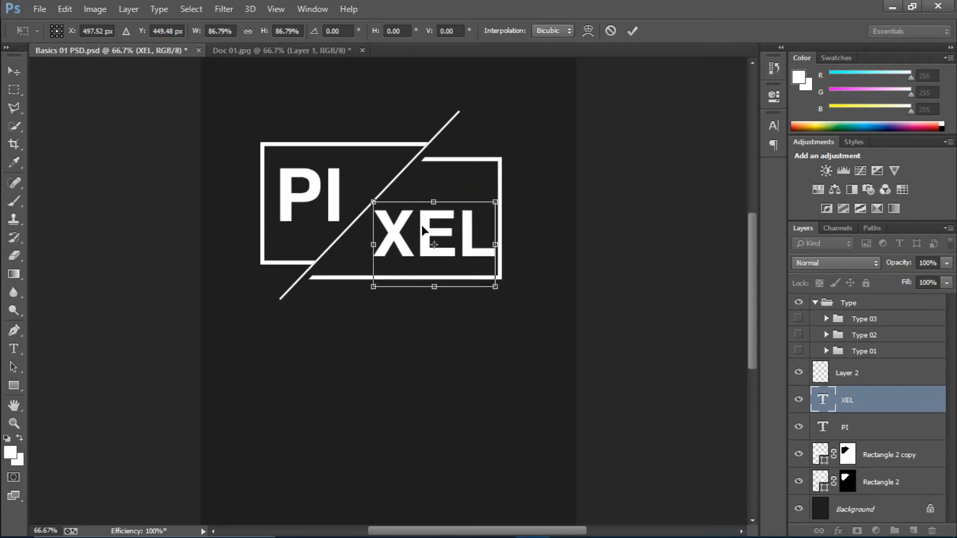
left_click(632, 31)
Recolor the XEL text to pink ff4c7a
key("ctrl+minus")
key("ctrl+minus")
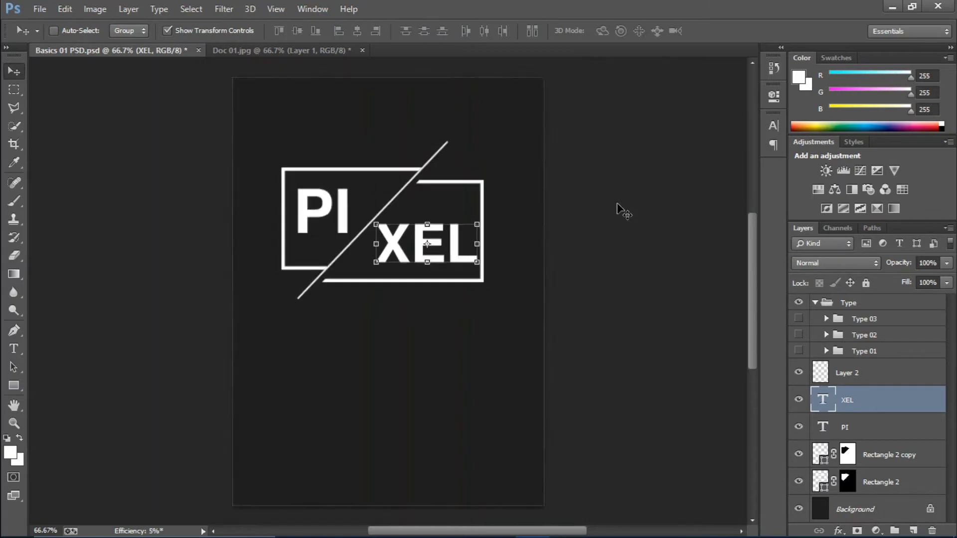
key("ctrl+plus")
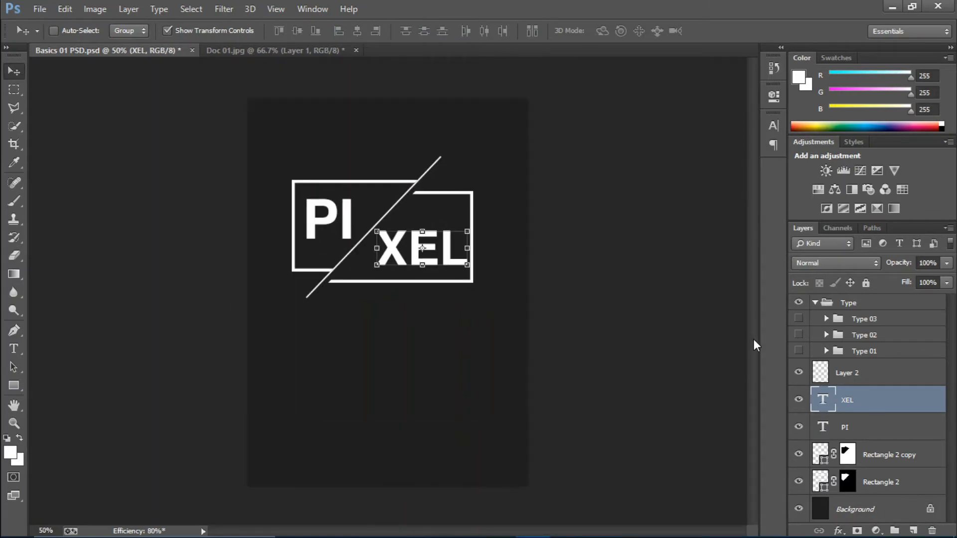
double_click(823, 401)
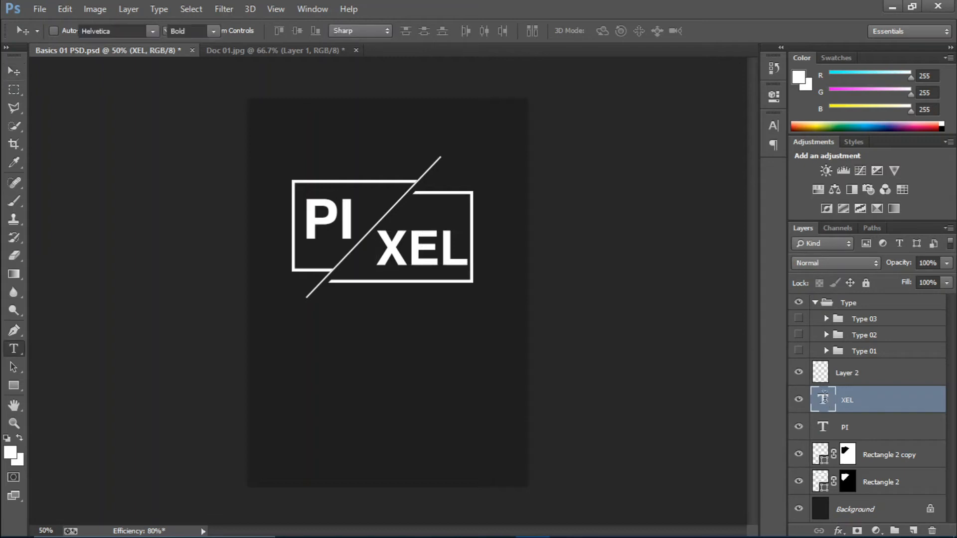
left_click(9, 452)
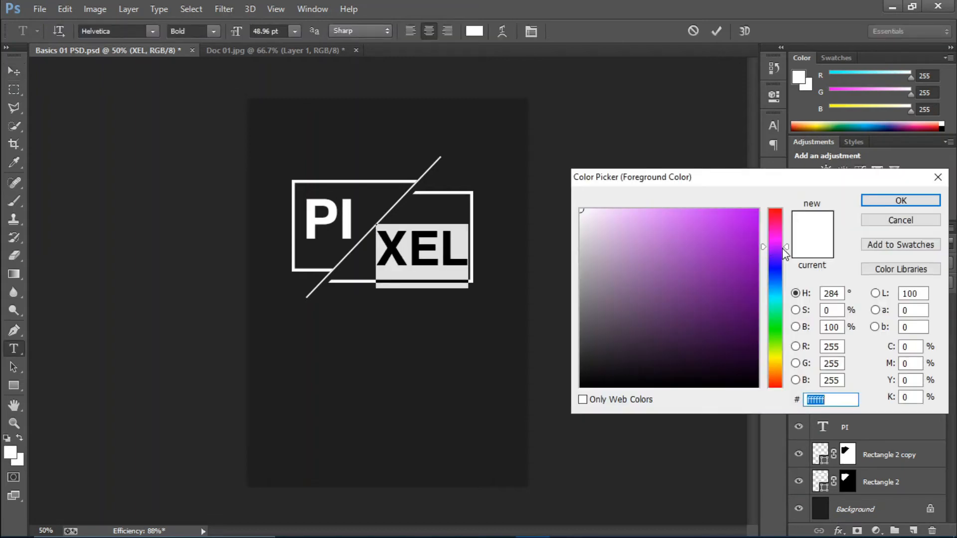
left_click_drag(776, 235, 776, 216)
left_click(705, 209)
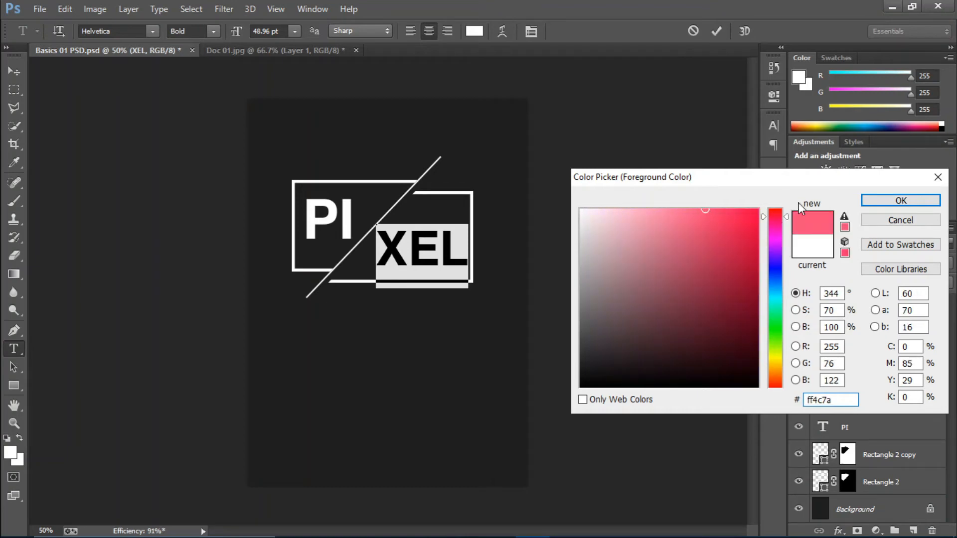
left_click(872, 199)
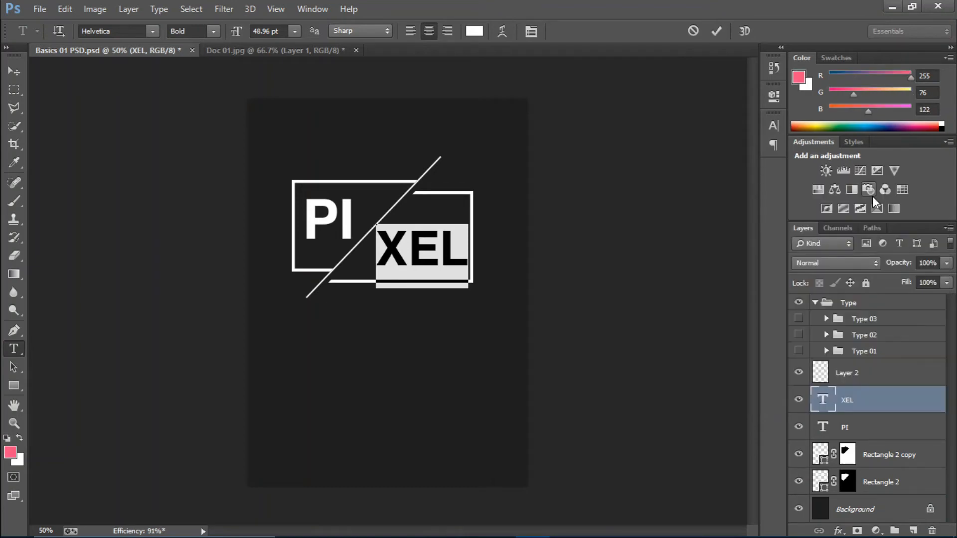
left_click(715, 32)
key("v")
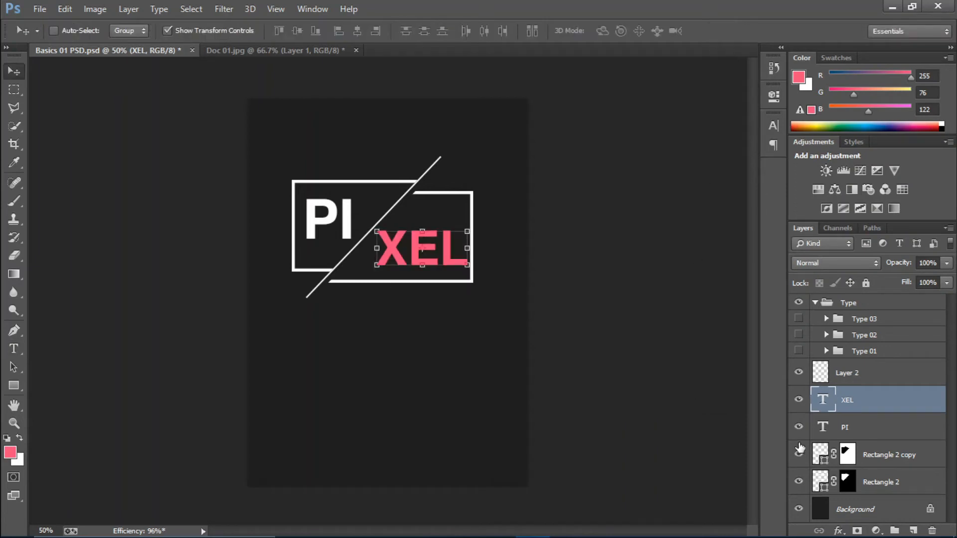
Recolor the PI text to light blue 76b0ff
double_click(822, 428)
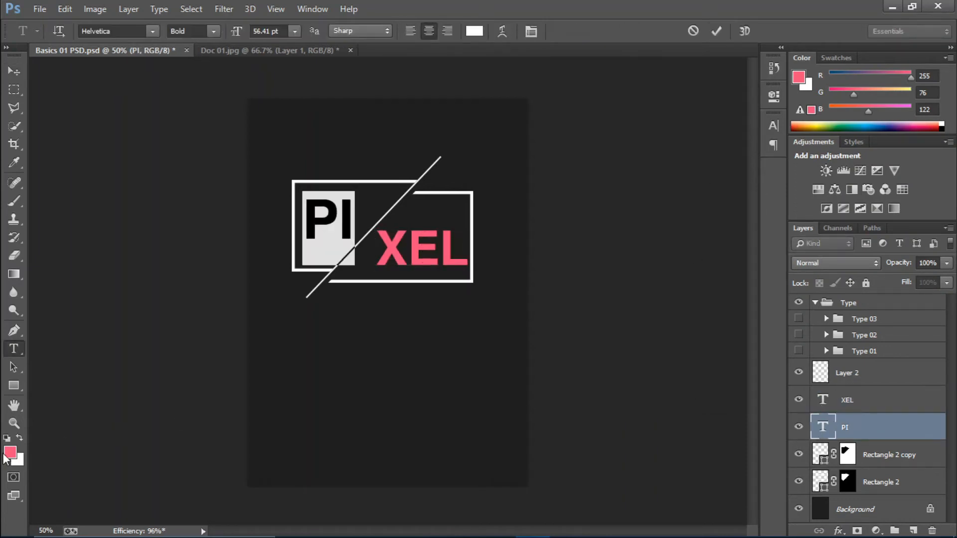
left_click(6, 456)
left_click_drag(775, 300, 776, 287)
left_click(676, 208)
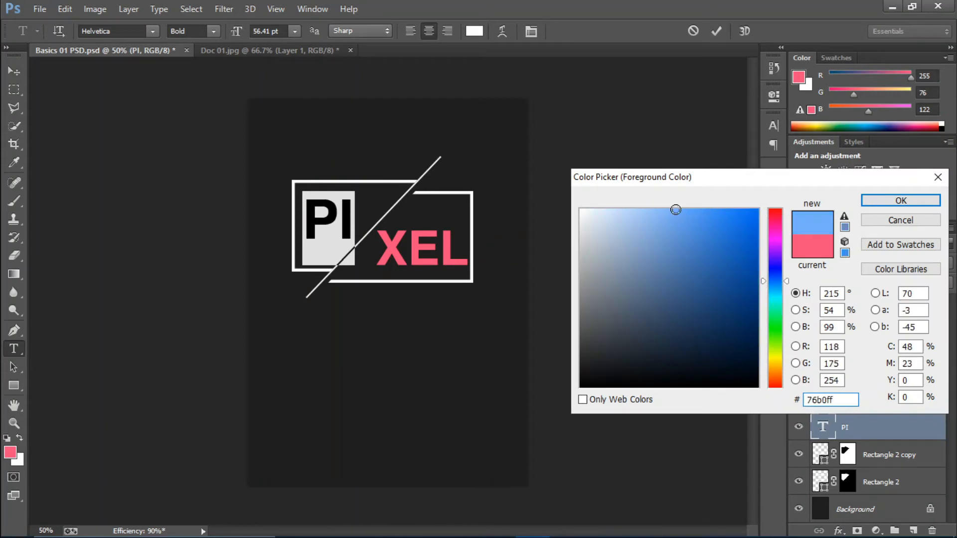
left_click(881, 199)
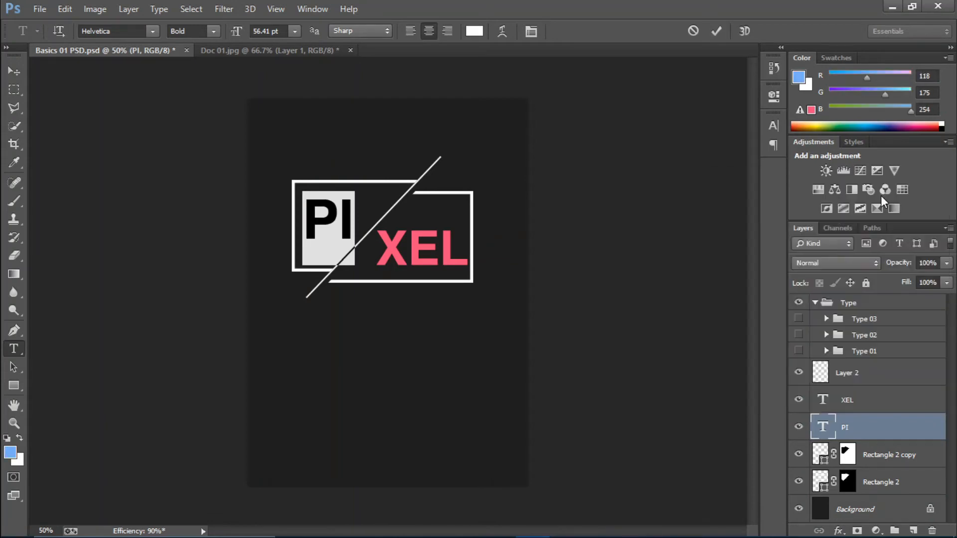
left_click(717, 32)
key("v")
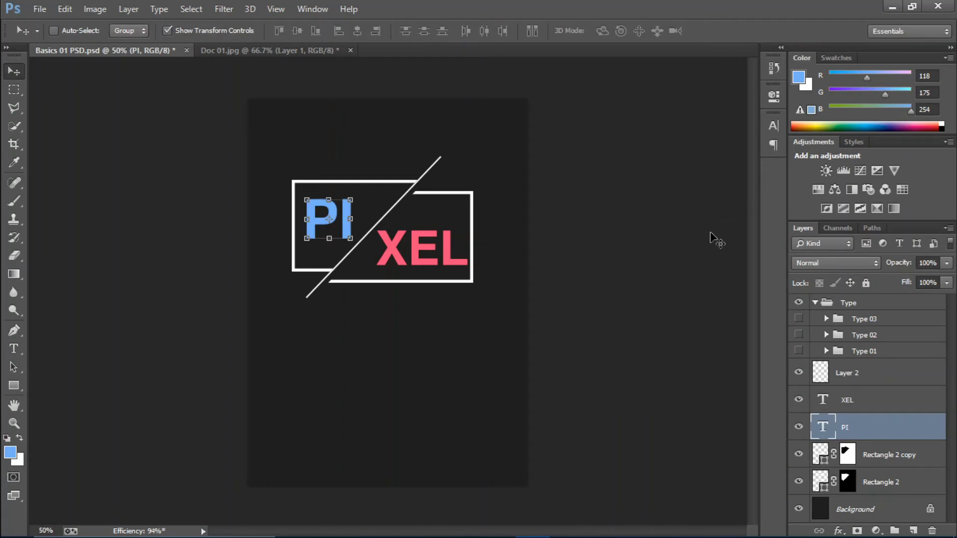
Group all layers of the design, from Layer 2 through Rectangle 2
left_click(877, 374, "shift")
left_click(894, 483, "shift")
key("ctrl+g")
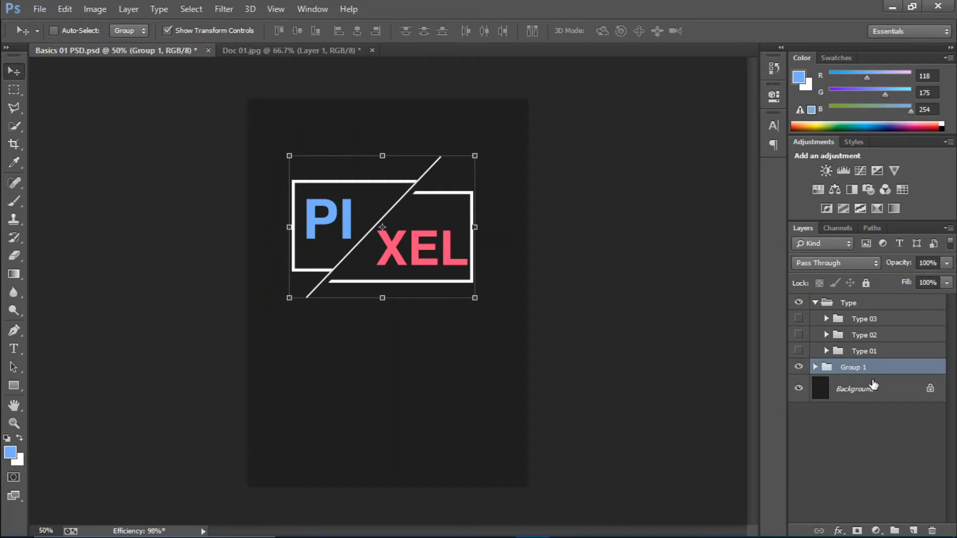
Hide the design's group to examine the Type 02 example, and restore the group's visibility with Type 02 hidden
left_click(799, 367)
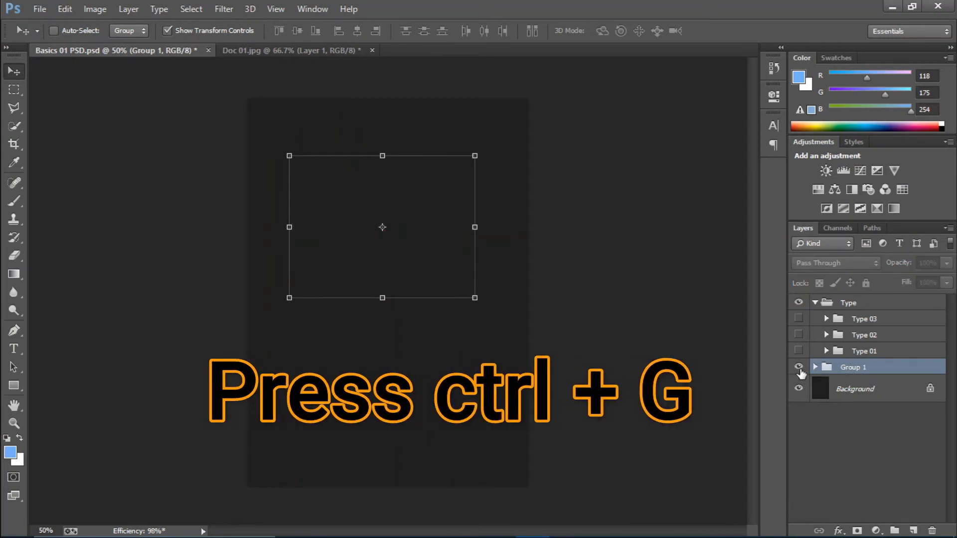
left_click(798, 335)
key("ctrl+plus")
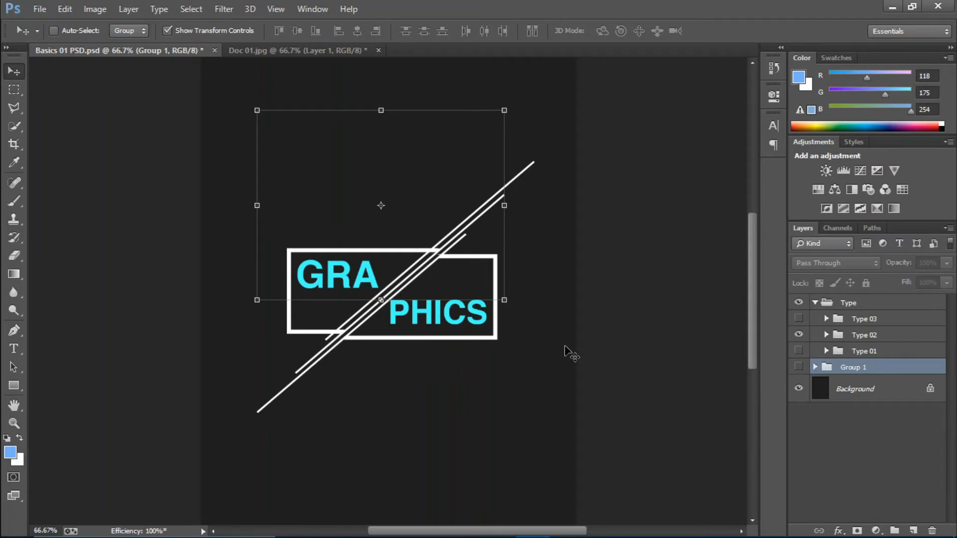
left_click(799, 334)
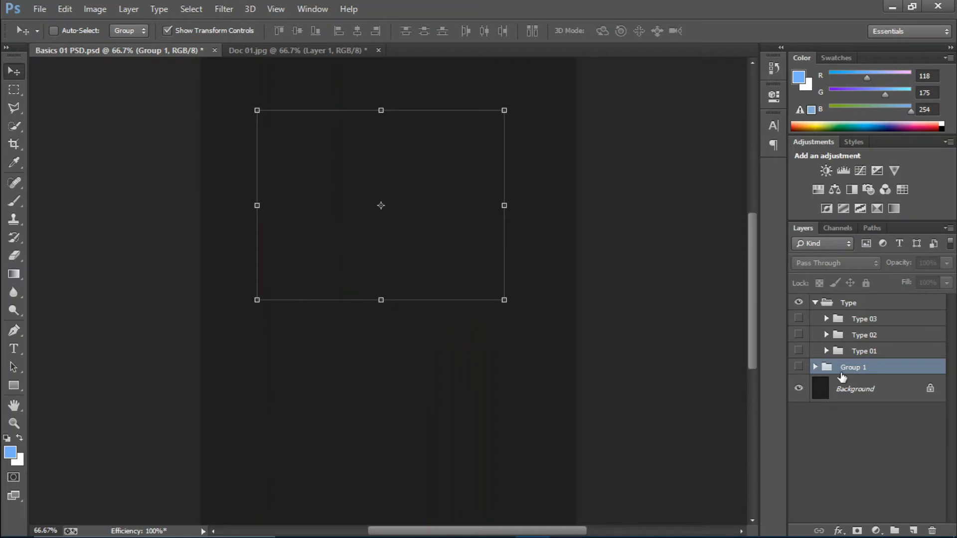
left_click(798, 367)
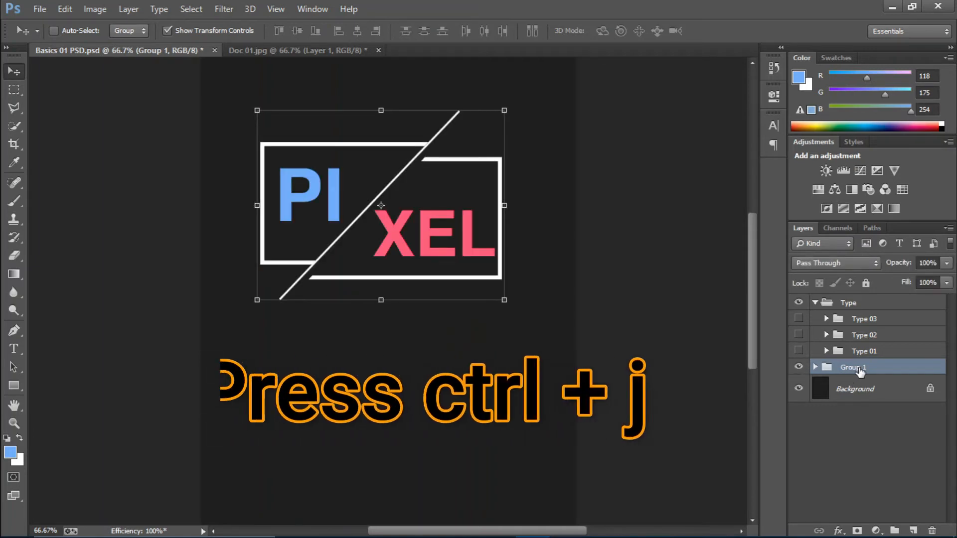
Duplicate the PIXEL design's group, hide the original, and move the copy lower on the canvas
key("ctrl+j")
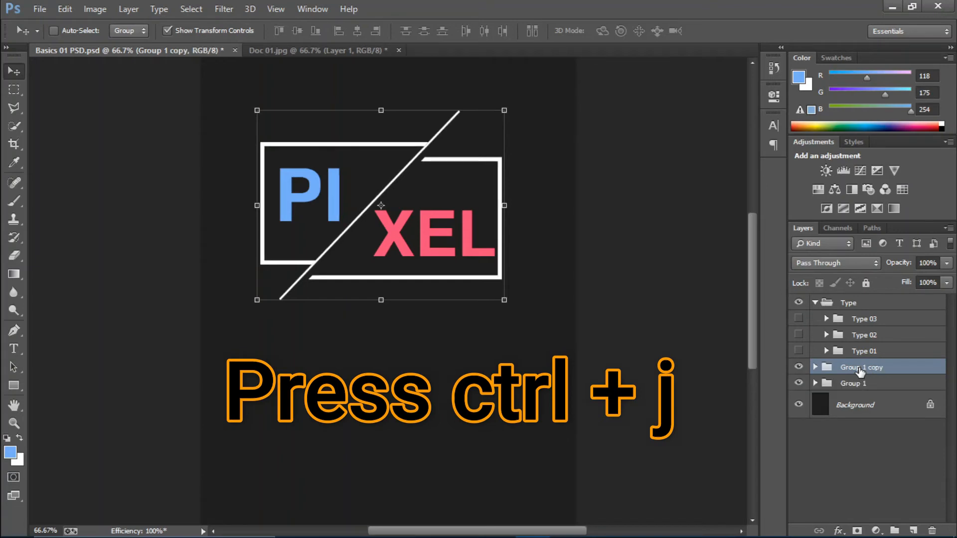
left_click(798, 383)
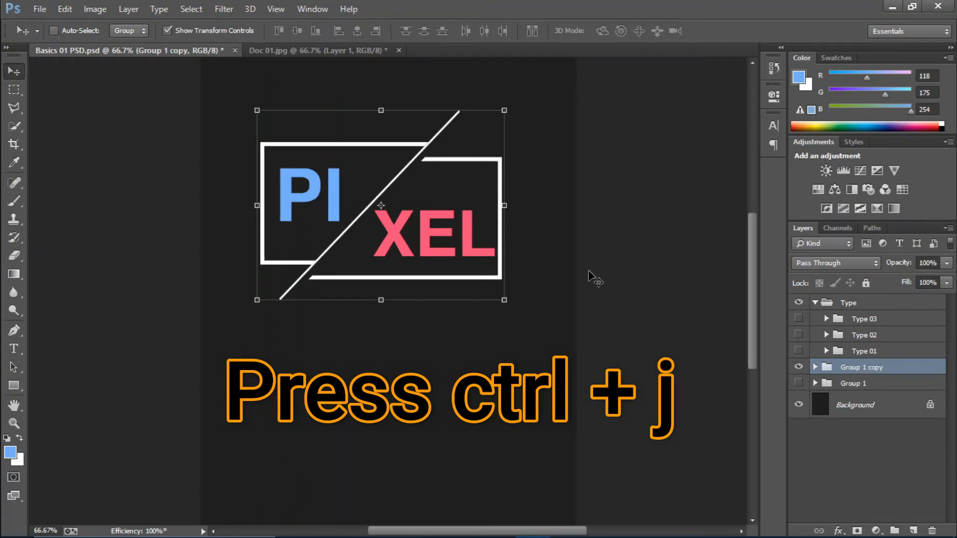
left_click_drag(384, 158, 392, 281)
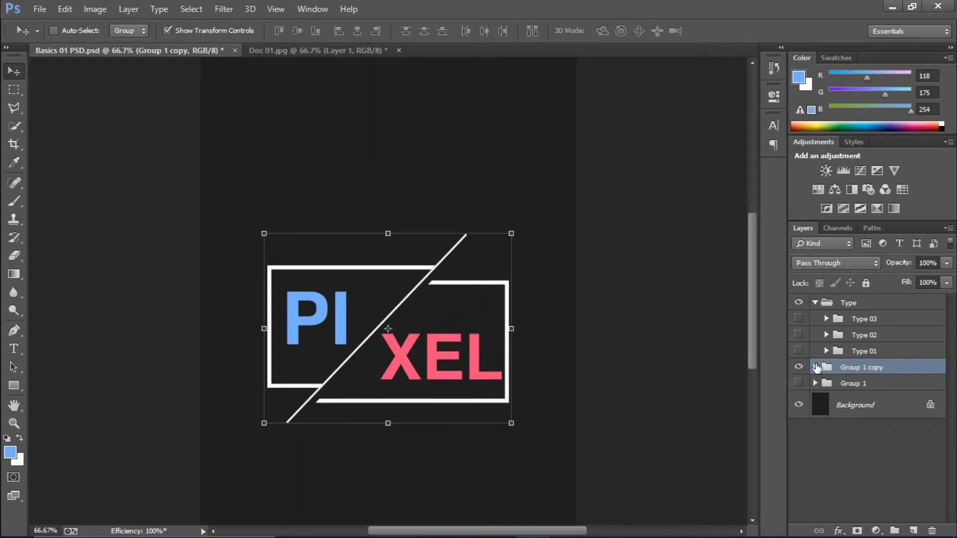
Rename the diagonal line's layer, Layer 2 in Group 1 copy, as Line
left_click(815, 368)
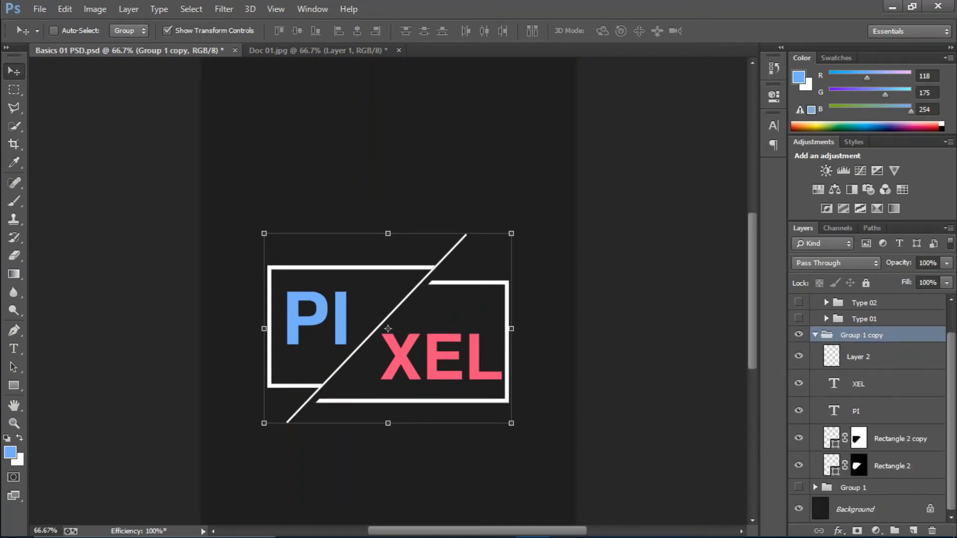
left_click(799, 356)
left_click(800, 356)
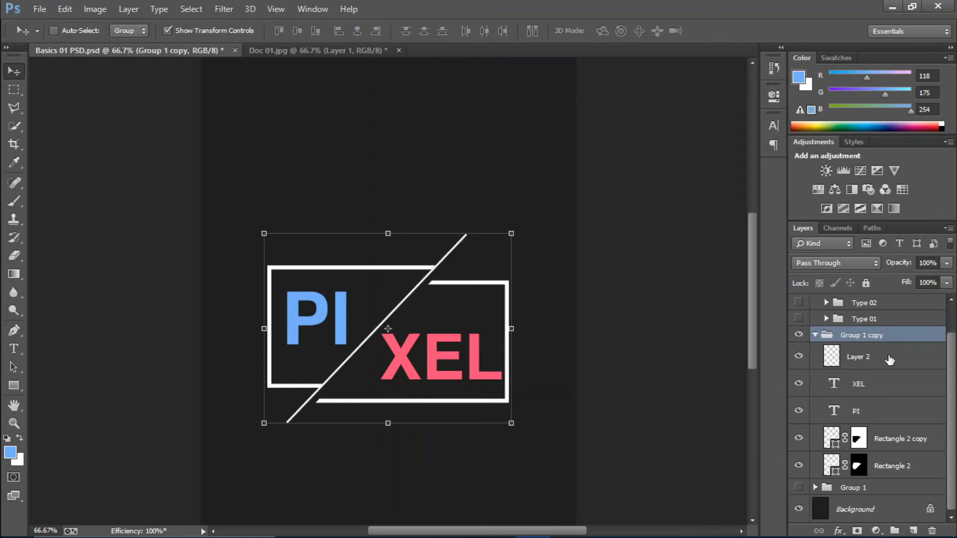
double_click(858, 357)
type("Line")
key("Return")
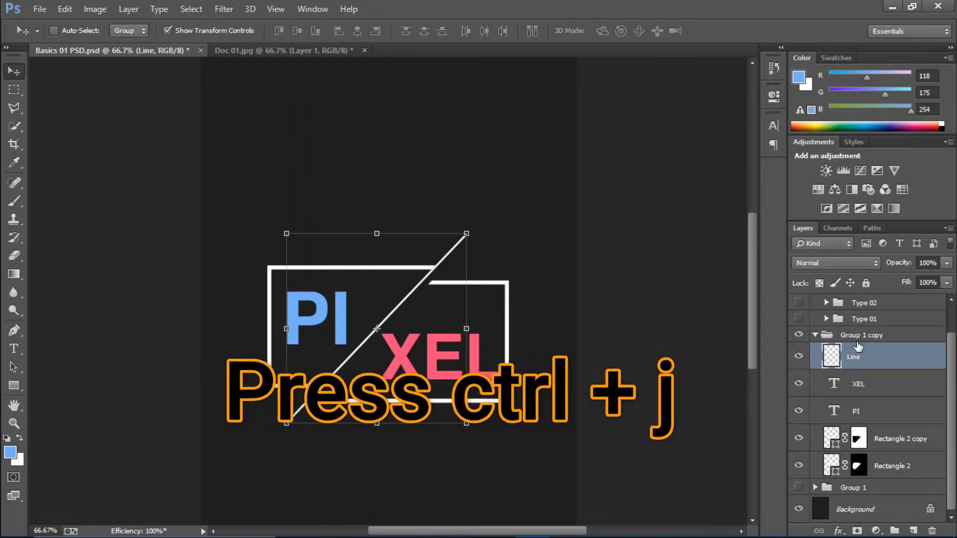
Duplicate the Line layer and offset the copy up and to the right, parallel and close to the original diagonal
key("ctrl+j")
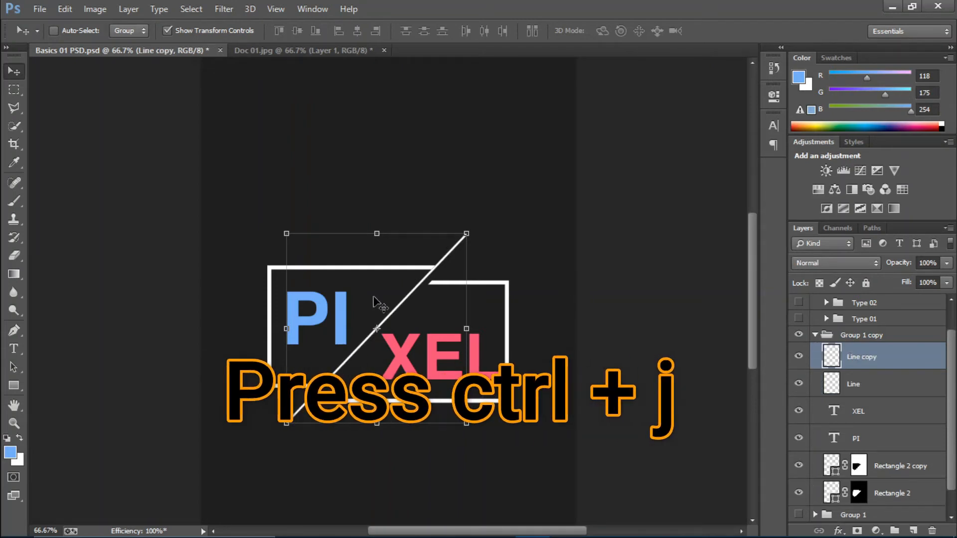
left_click_drag(391, 313, 440, 252)
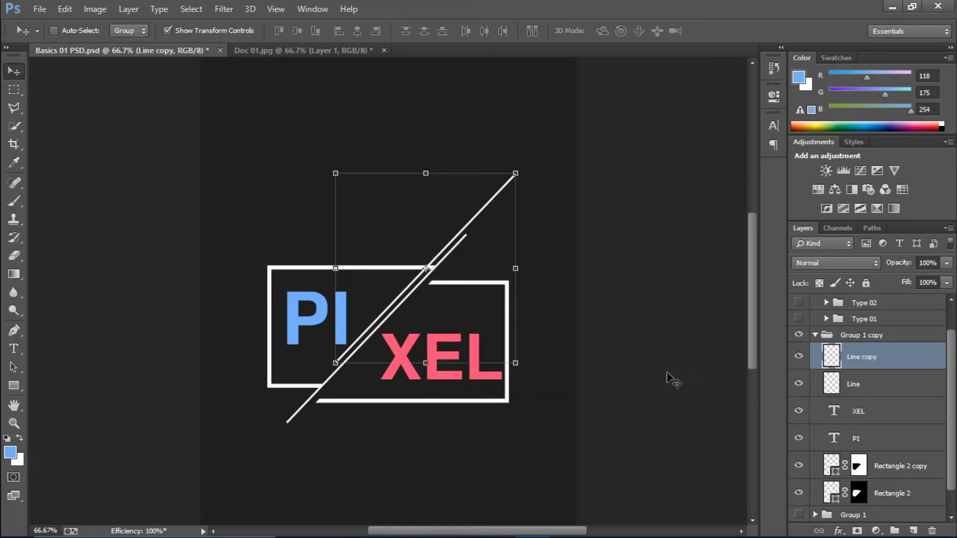
key("ctrl+plus")
key("ctrl+plus")
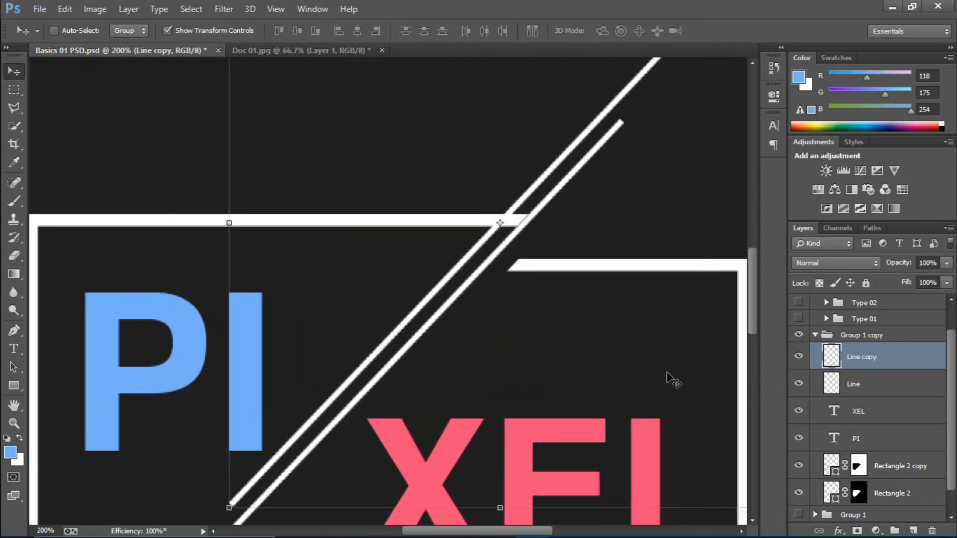
key("ctrl+minus")
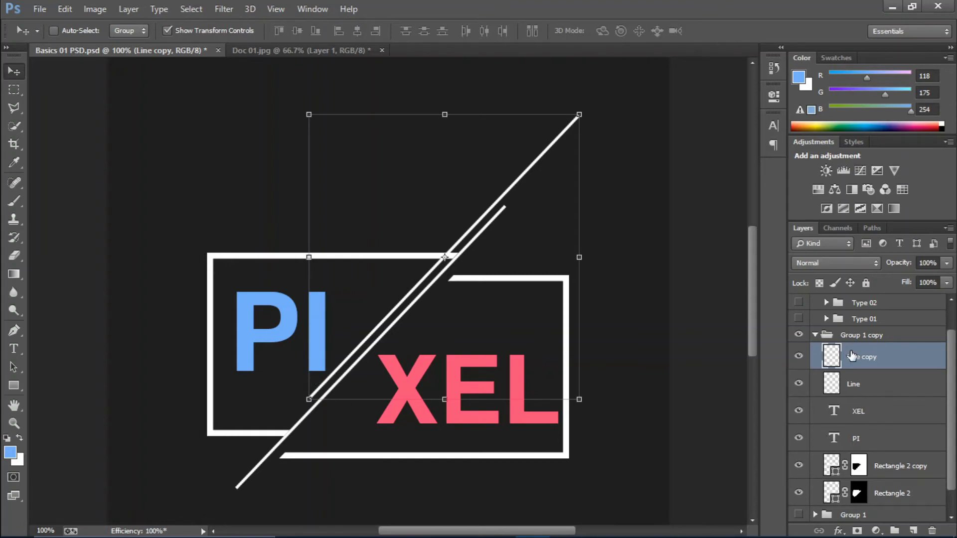
Duplicate the Line copy layer and place it down and to the left, parallel to the original diagonal on its XEL side
key("ctrl+j")
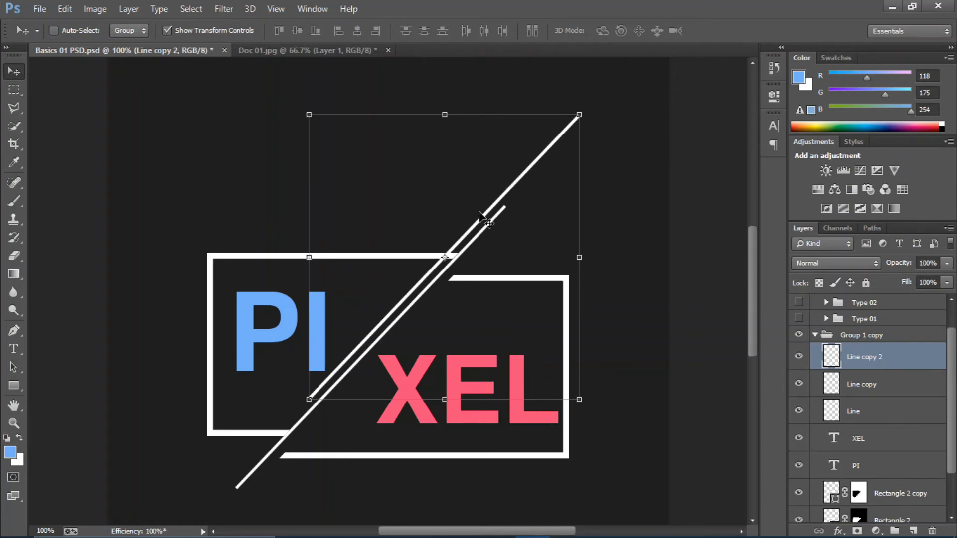
left_click_drag(480, 215, 278, 455)
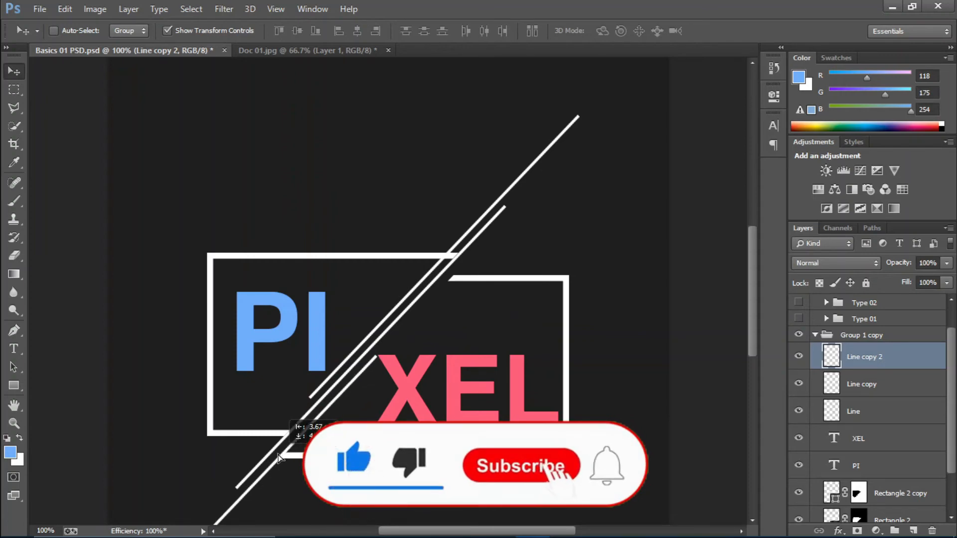
scroll(391, 262, "down", 3)
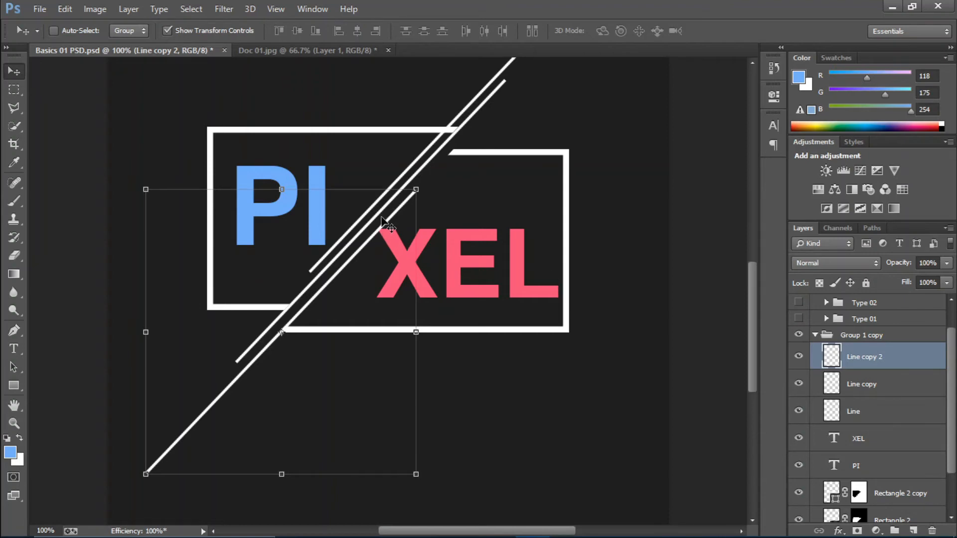
mouse_move(389, 215)
left_mouse_down()
mouse_move(358, 248)
mouse_move(388, 216)
left_mouse_up()
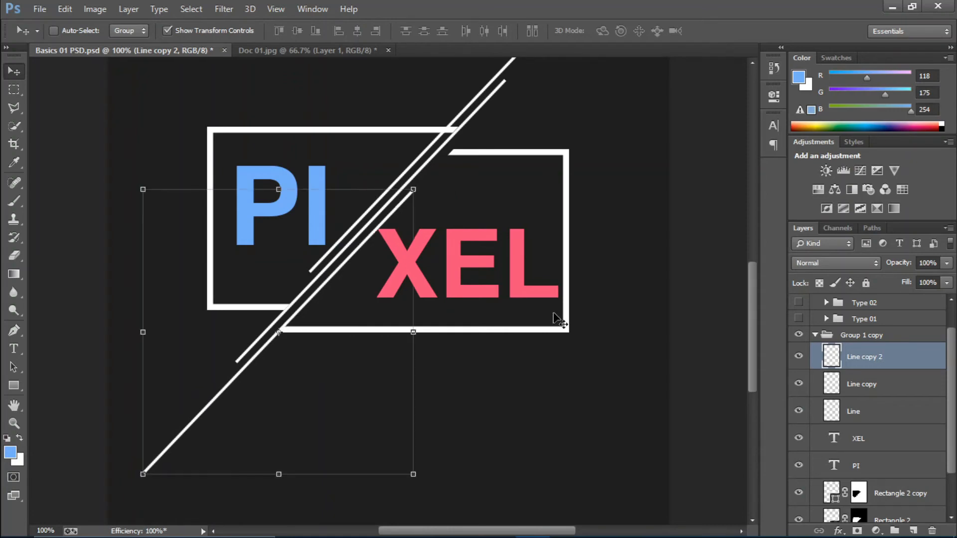
key("ctrl+minus")
key("ctrl+minus")
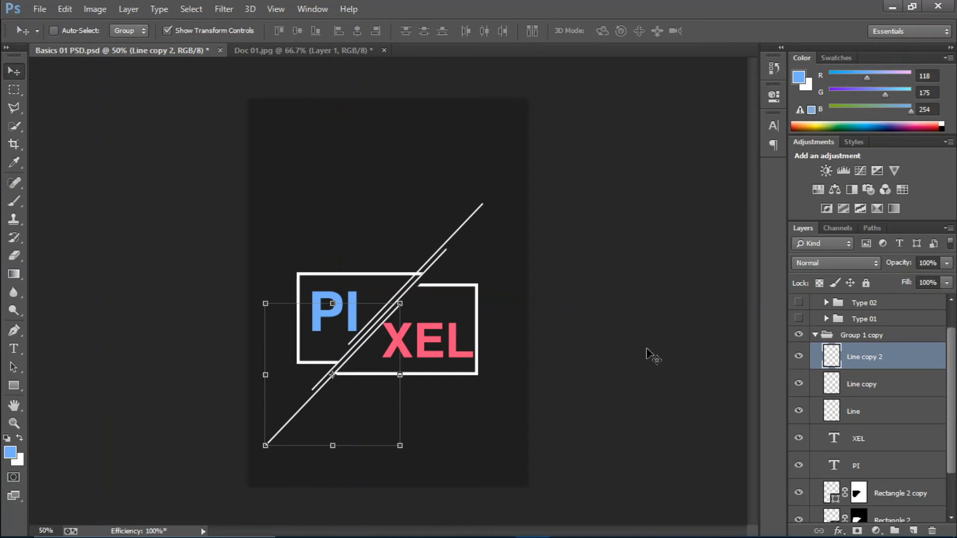
key("ctrl+plus")
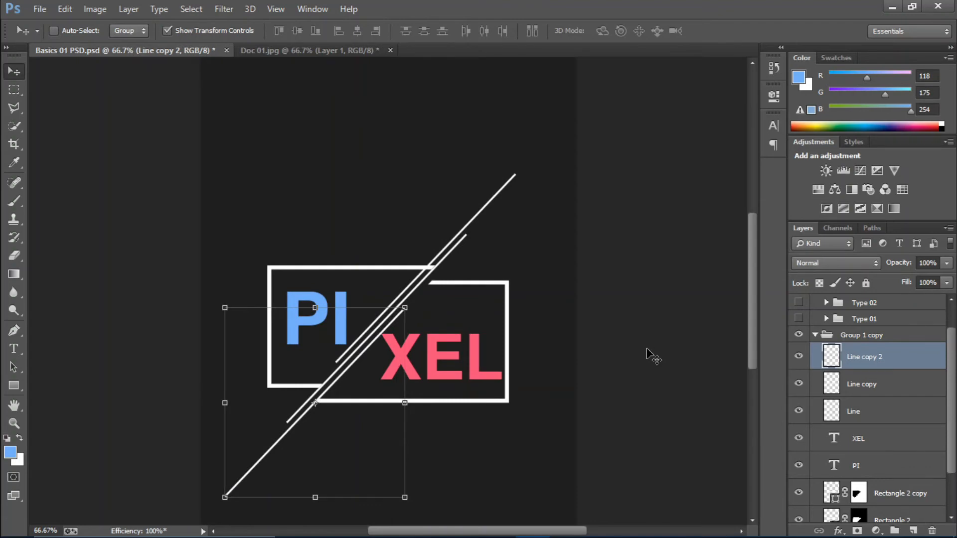
key("ctrl+minus")
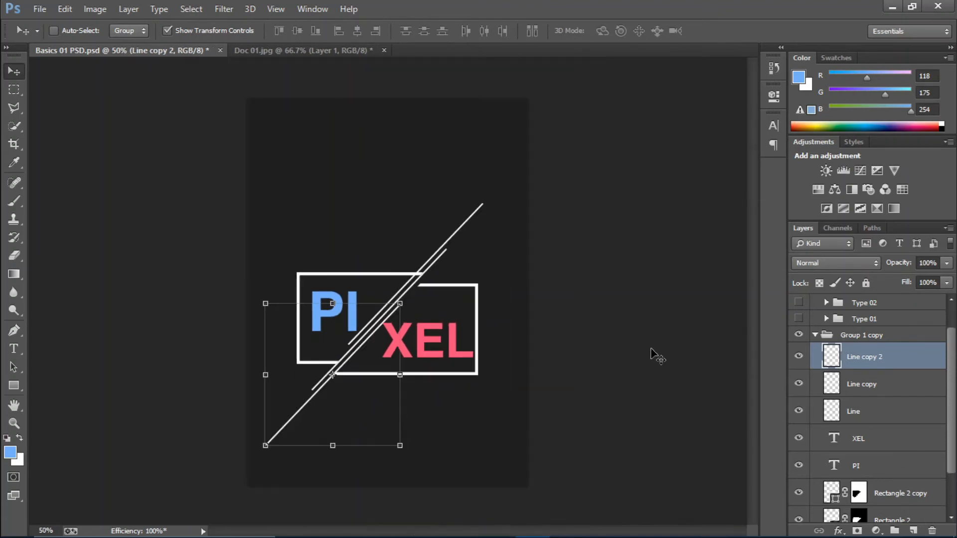
Collapse Group 1 copy, show Group 1 again, and move the copy clear below the original PIXEL design
left_click(824, 336)
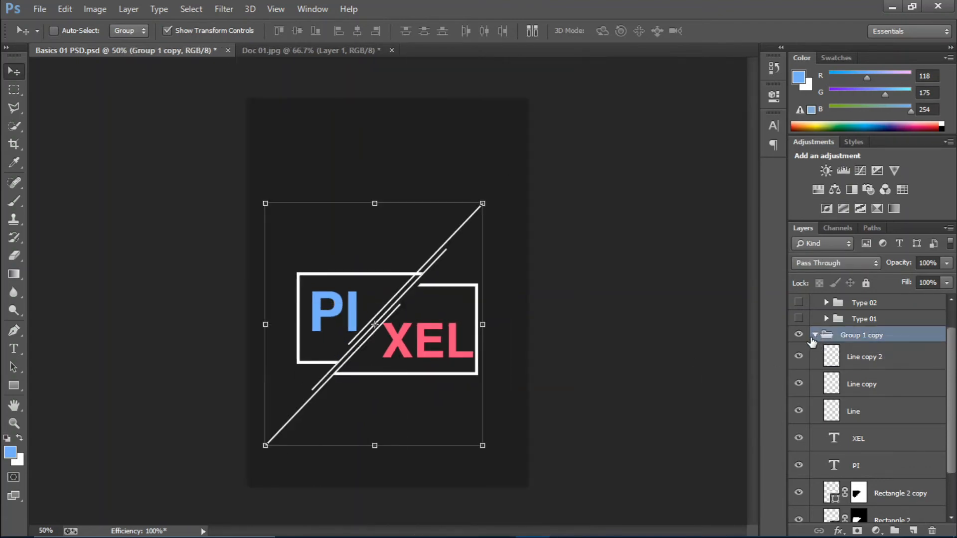
left_click(814, 335)
left_click(798, 368)
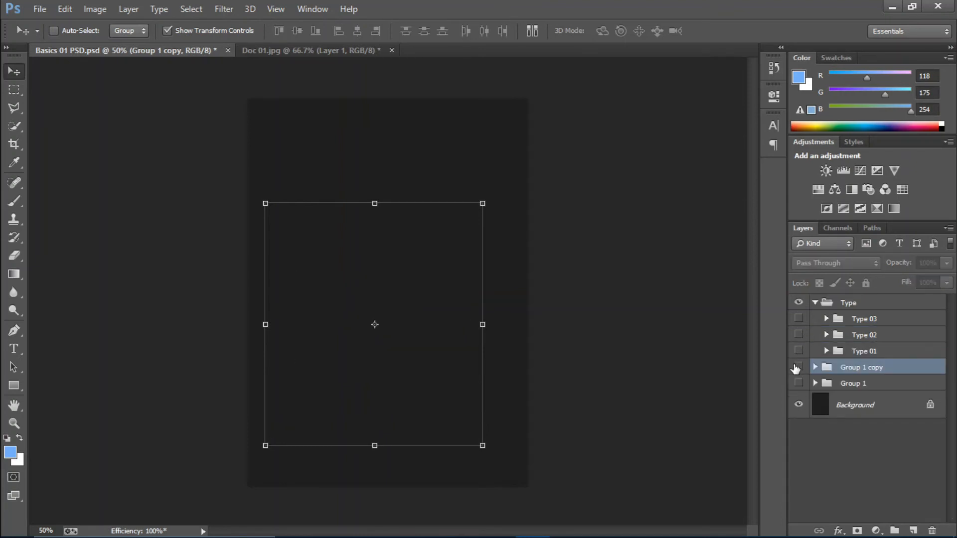
left_click(798, 367)
left_click(798, 383)
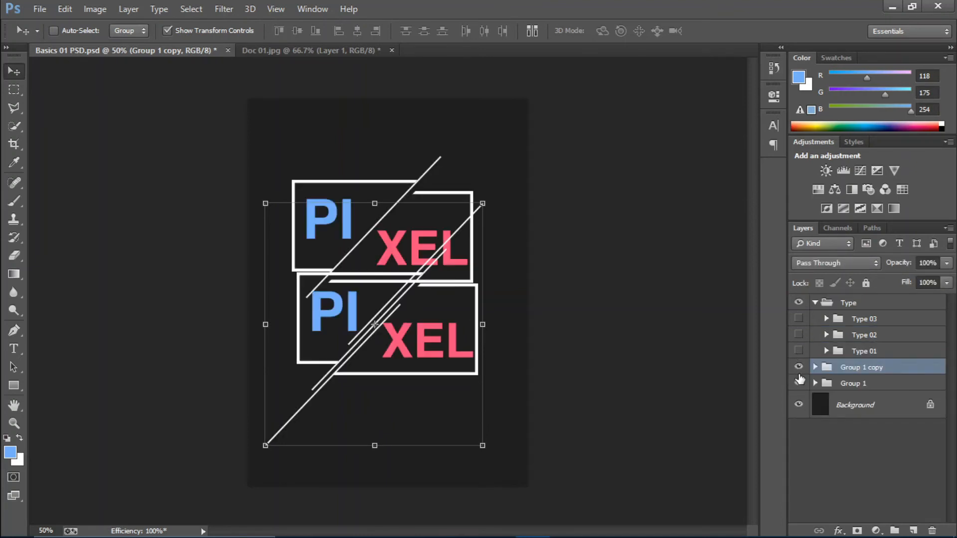
left_click_drag(386, 309, 418, 350)
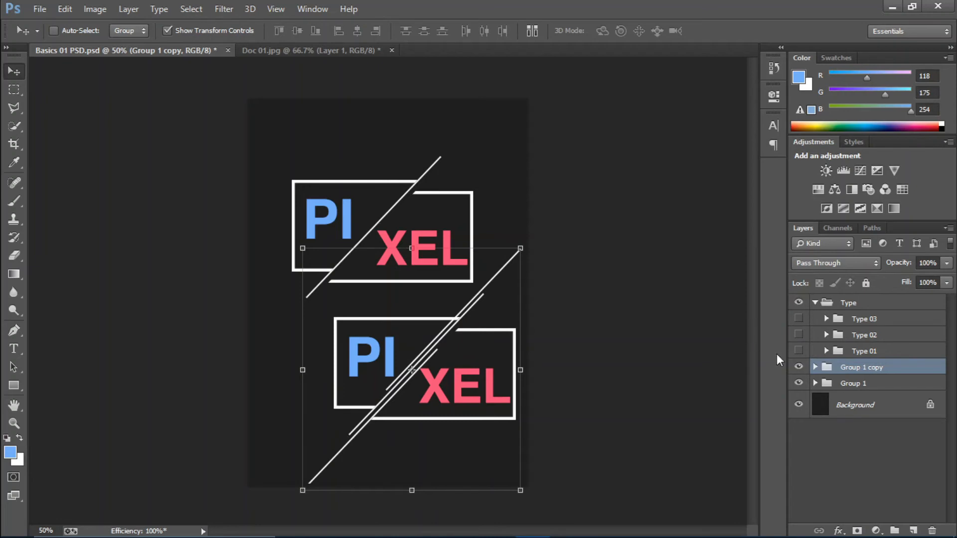
Hide both PIXEL groups and show Type 03 to examine the filled GRAPHICS example
left_click_drag(800, 382, 808, 355)
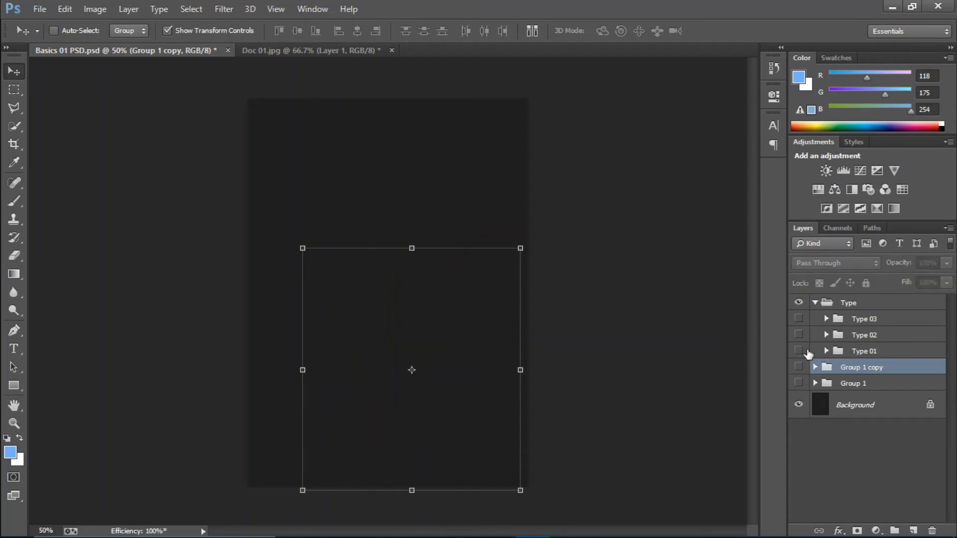
left_click(802, 317)
key("ctrl+plus")
key("ctrl+plus")
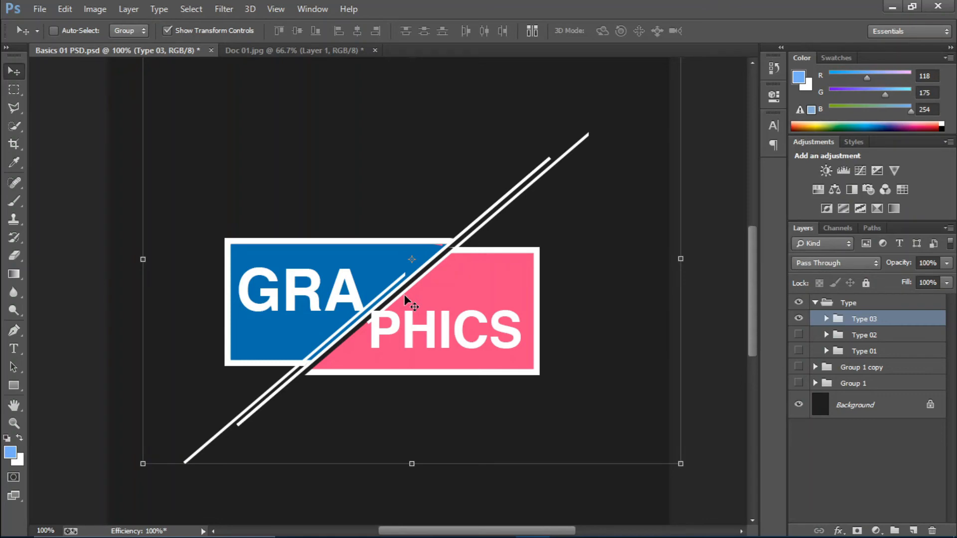
key("ctrl+plus")
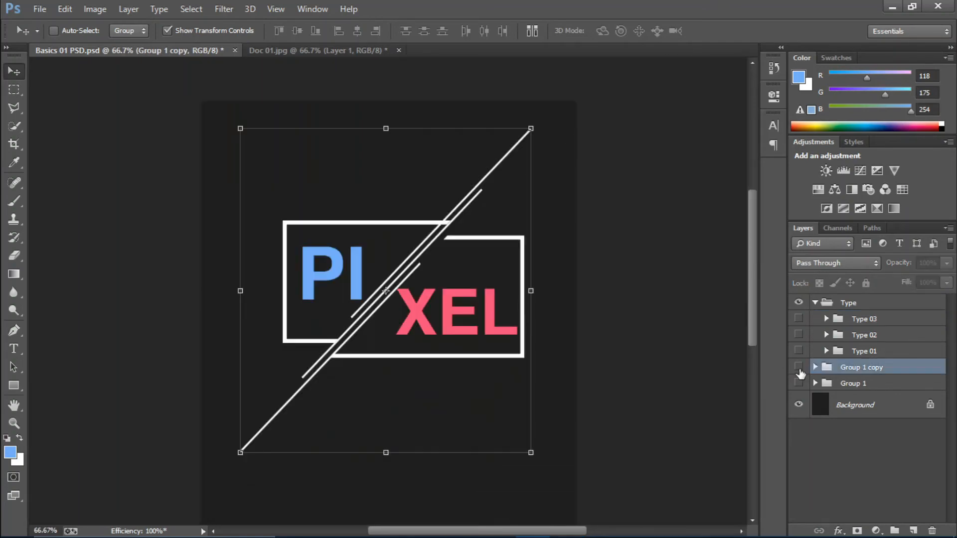
Bring back Group 1 copy with Type 03 hidden and examine the PIXEL frame up close
left_click(799, 368)
left_click(799, 368)
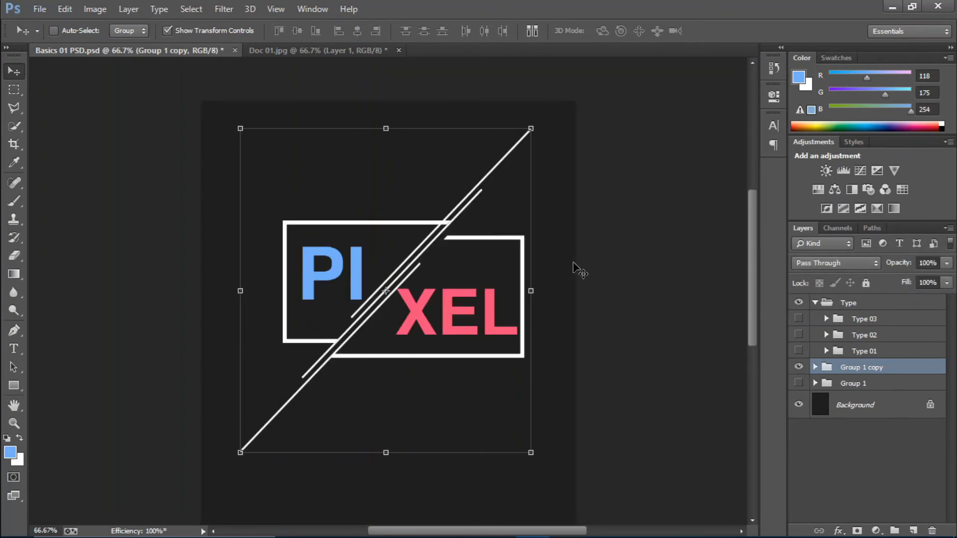
key("ctrl+plus")
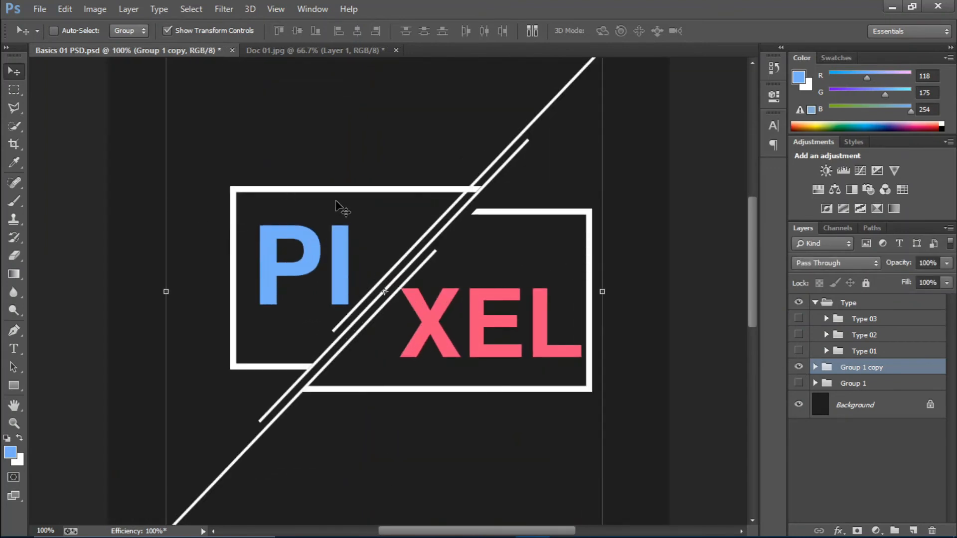
key("ctrl+minus")
Hide Group 1 copy, duplicate it, and make only the new duplicate visible
left_click(799, 368)
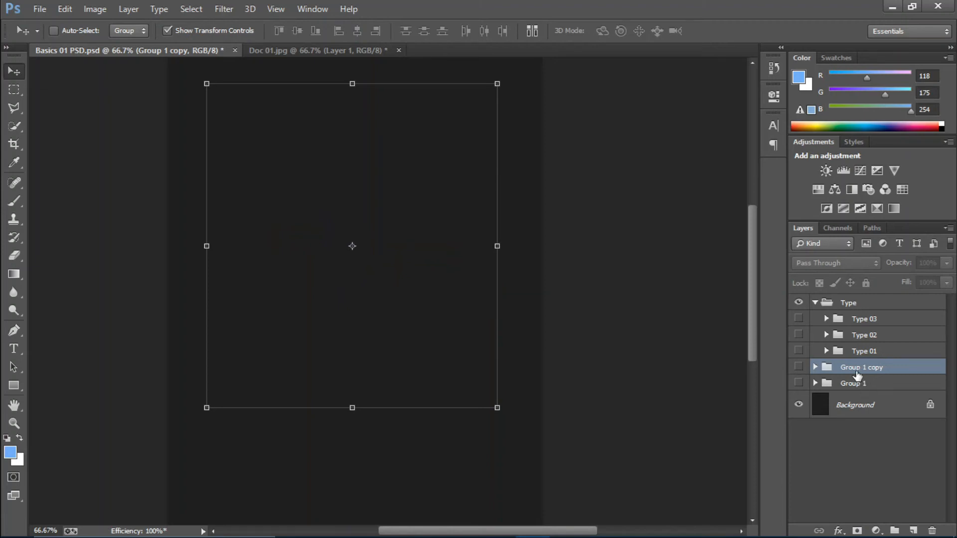
key("ctrl+j")
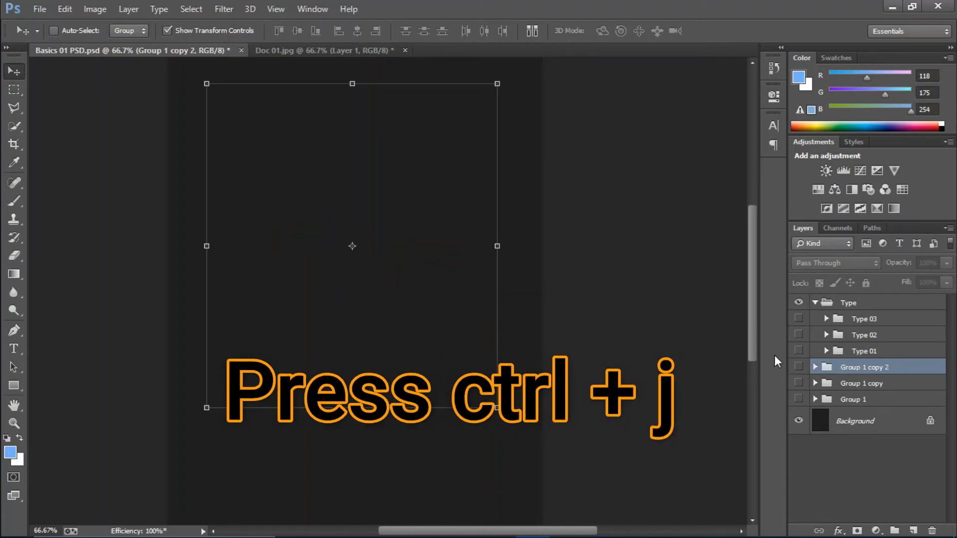
left_click(798, 367)
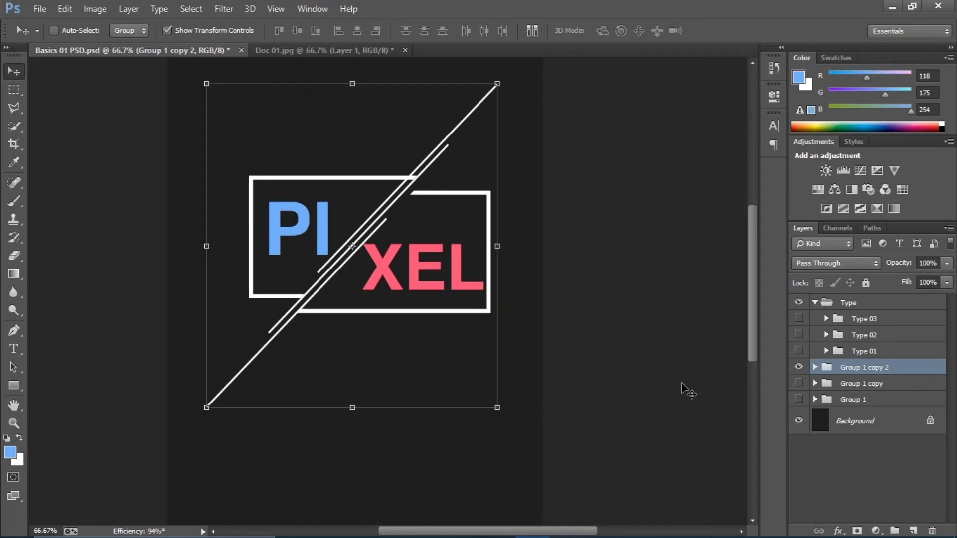
Add a new empty layer inside Group 1 copy 2 and place it beneath Rectangle 2
left_click(815, 367)
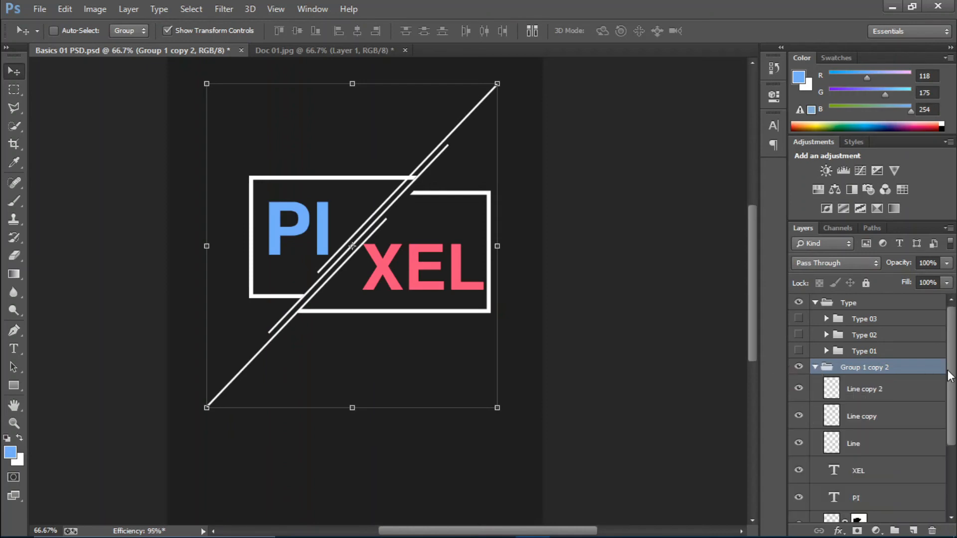
scroll(951, 405, "down", 4)
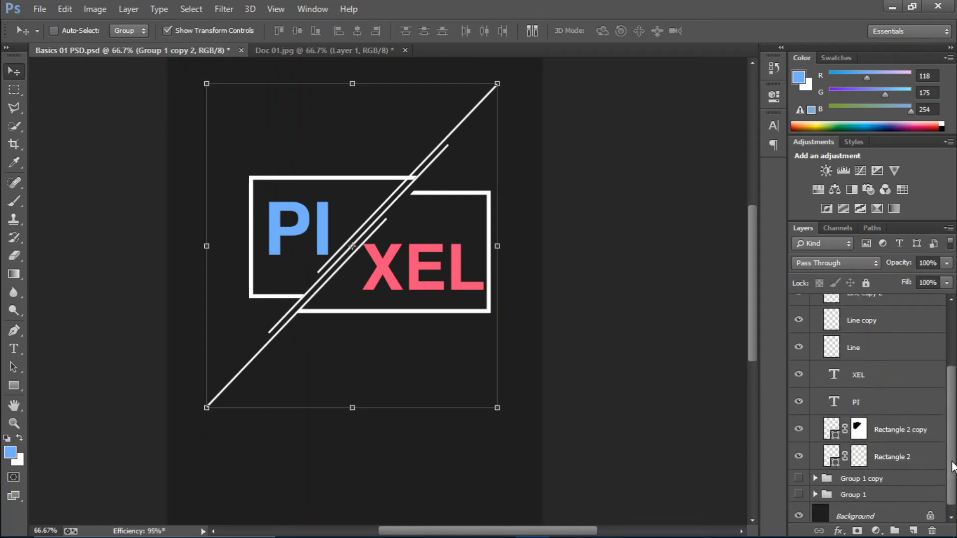
left_click(857, 401)
left_click(893, 434)
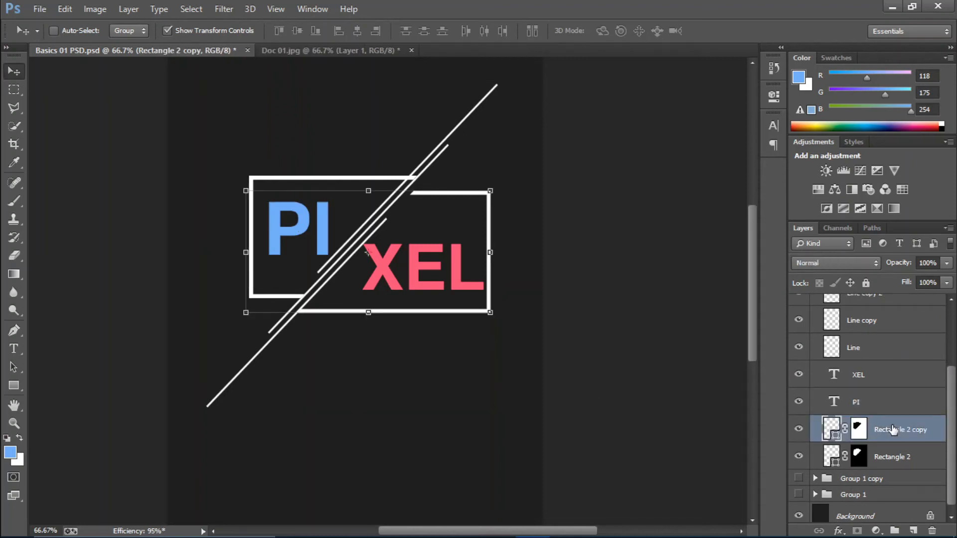
left_click(910, 463)
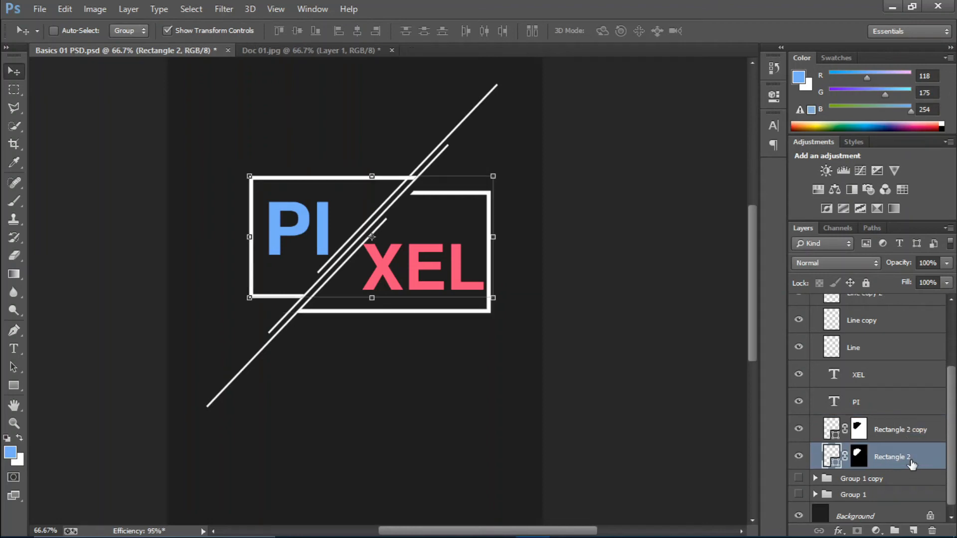
left_click(913, 530)
left_click_drag(892, 456, 862, 486)
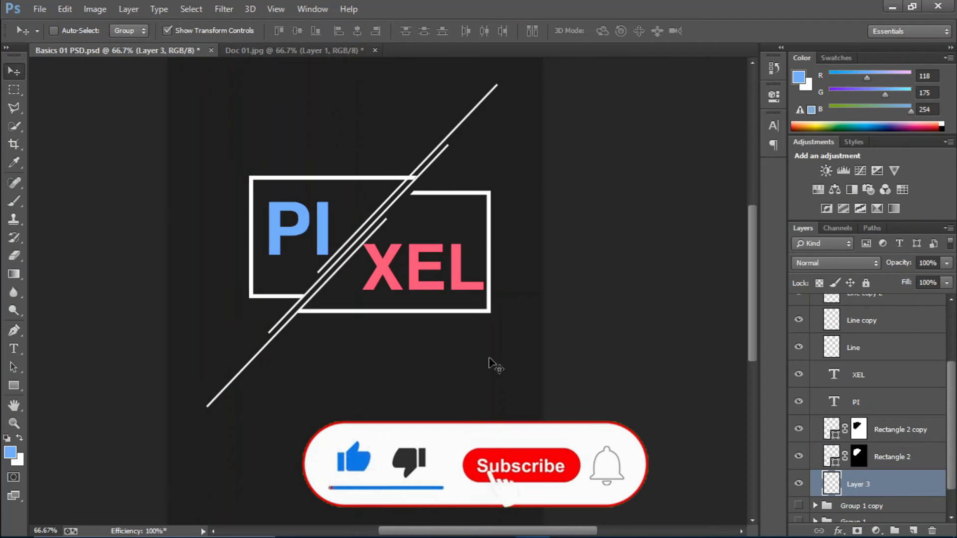
Fill a rectangular selection covering the whole PIXEL frame with pink #fe76e9 on Layer 3, and deselect
left_click(14, 90)
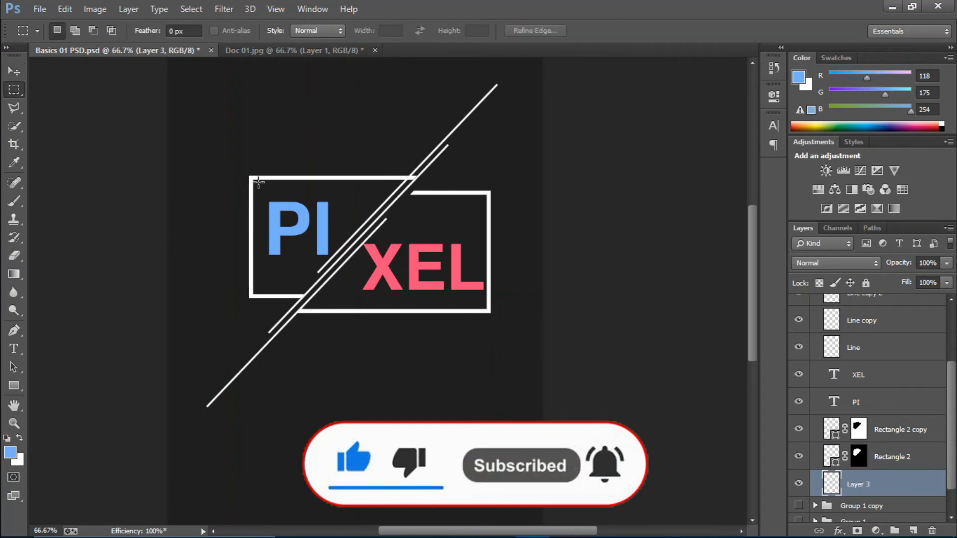
left_click_drag(253, 178, 491, 312)
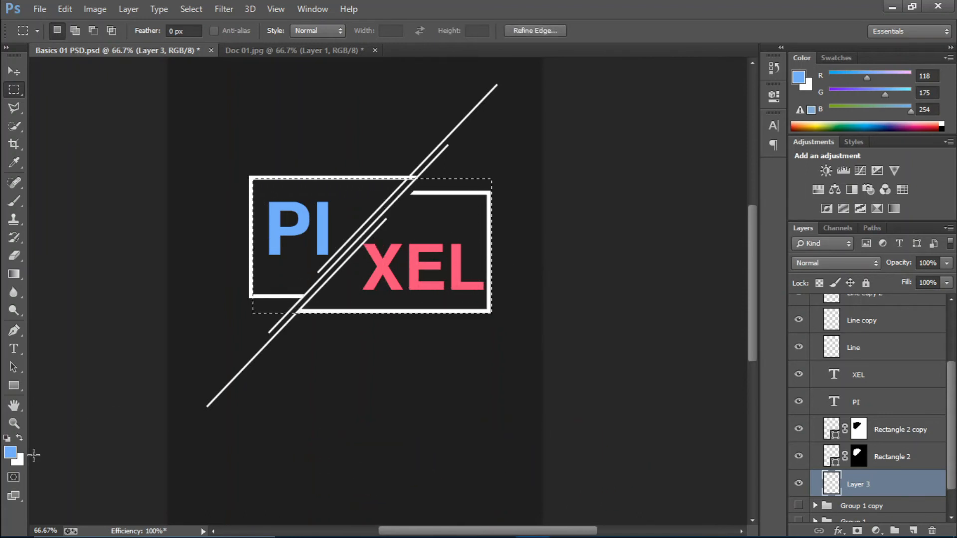
left_click(10, 453)
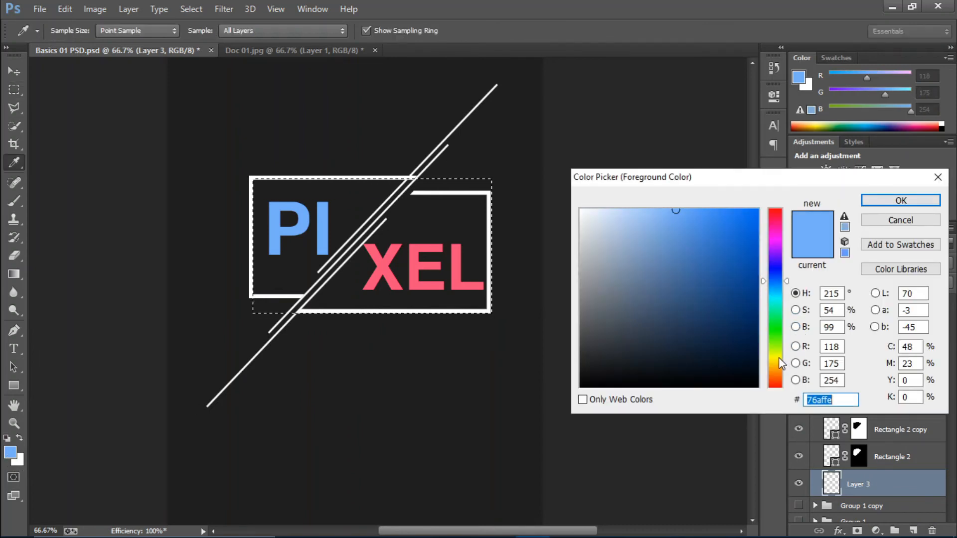
left_click_drag(779, 358, 773, 233)
left_click(892, 199)
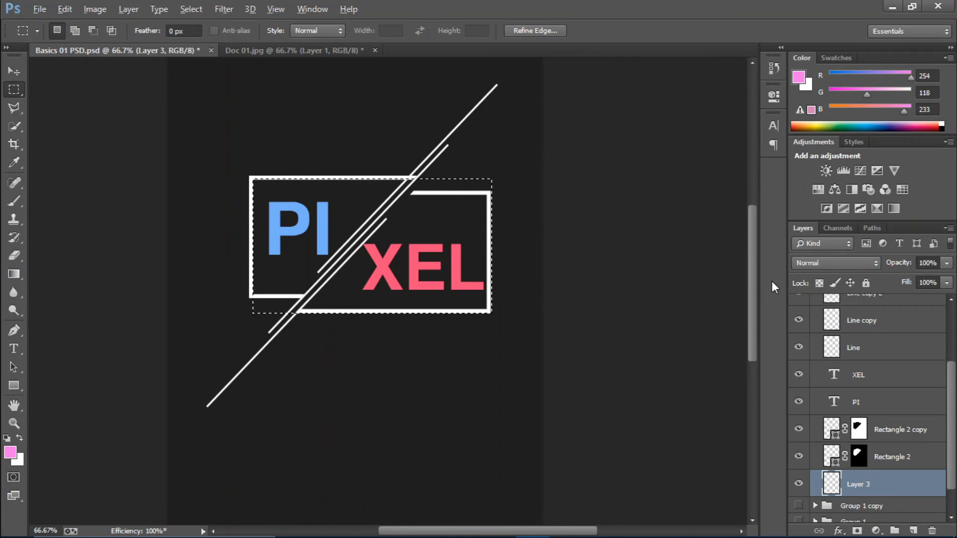
key("alt+BackSpace")
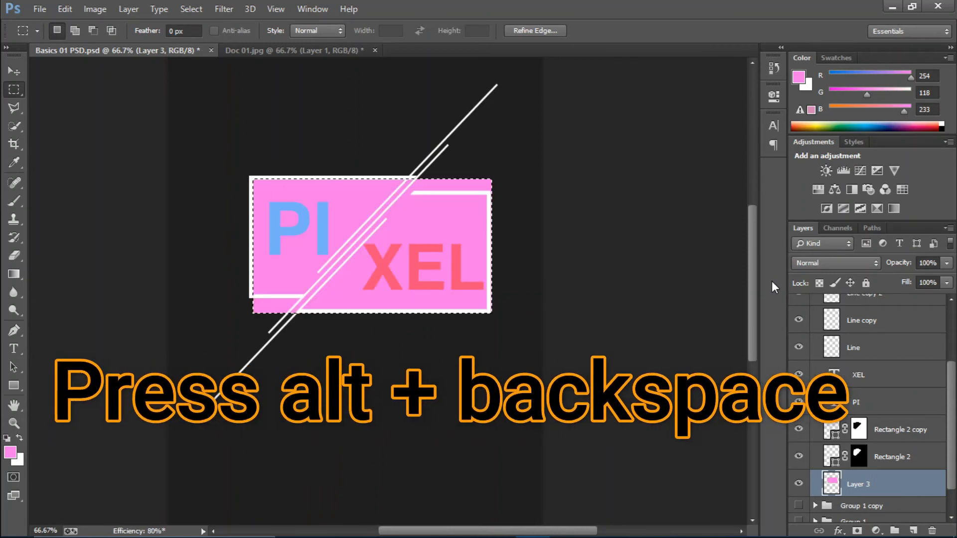
key("super+space")
key("ctrl+d")
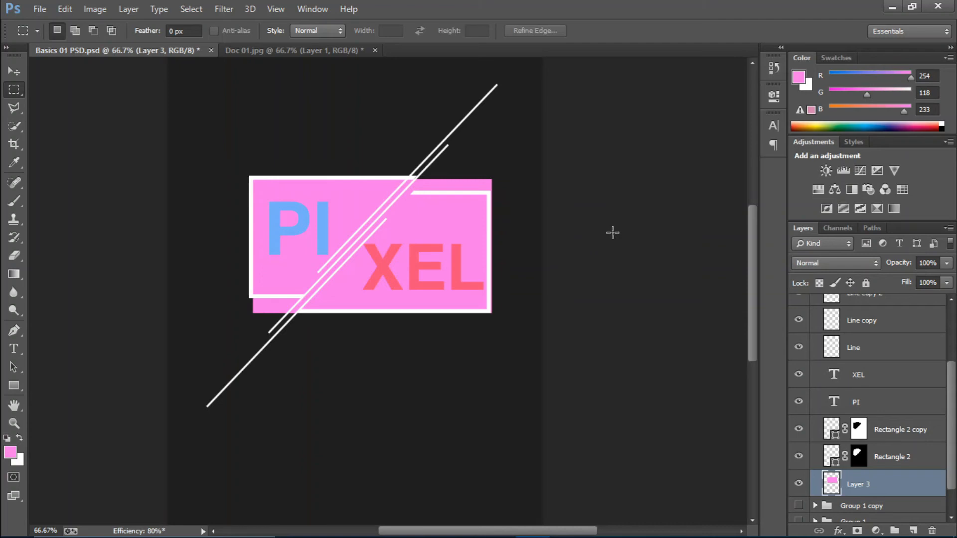
Copy Rectangle 2's layer mask onto the pink Layer 3
left_click(859, 456)
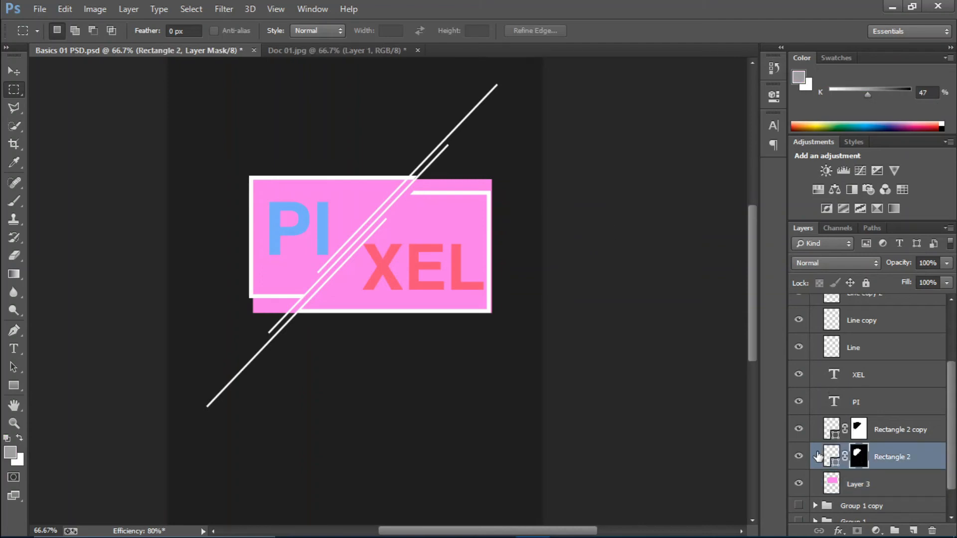
left_click(799, 457)
left_click(799, 456)
left_click_drag(860, 456, 867, 483)
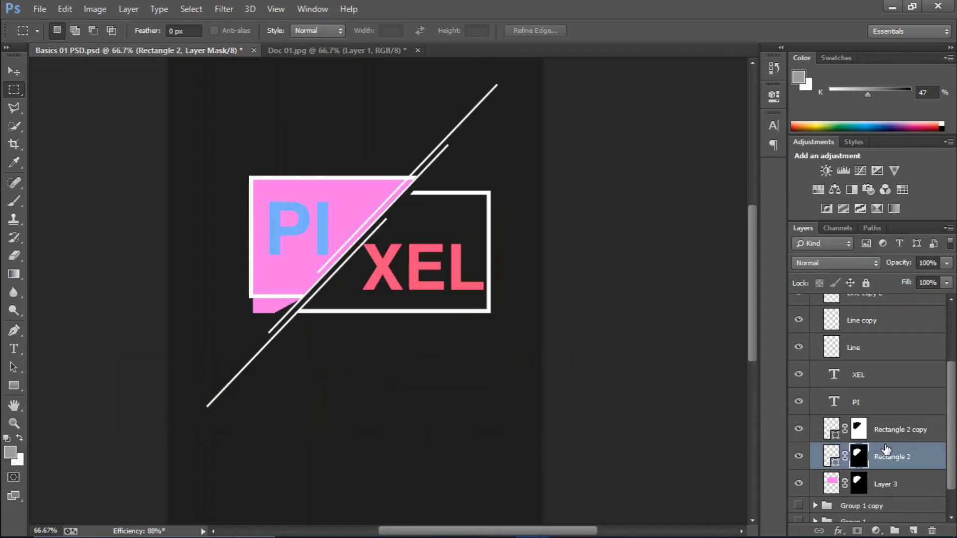
Mask out the pink spilling below the PI half of the frame by filling that area of Layer 3's mask with black
left_click(867, 482)
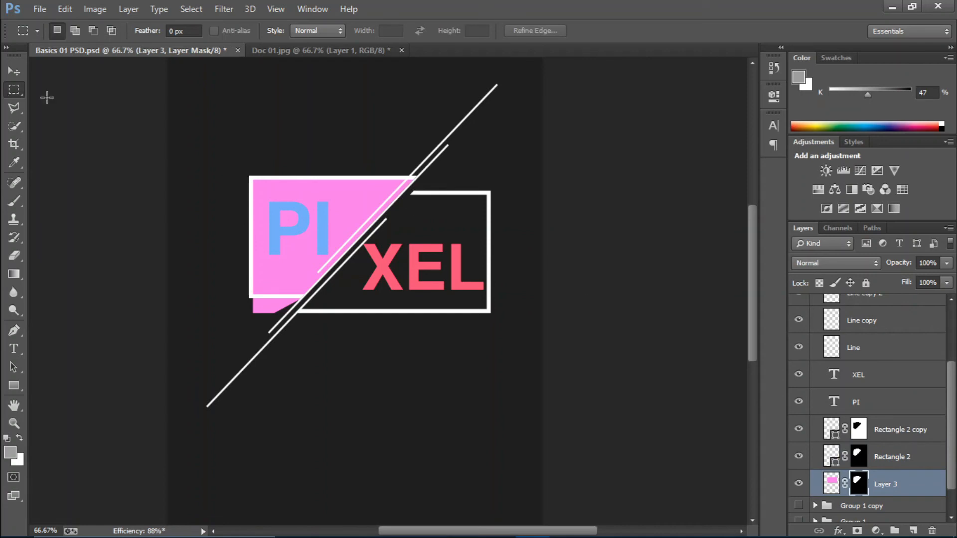
key("ctrl+plus")
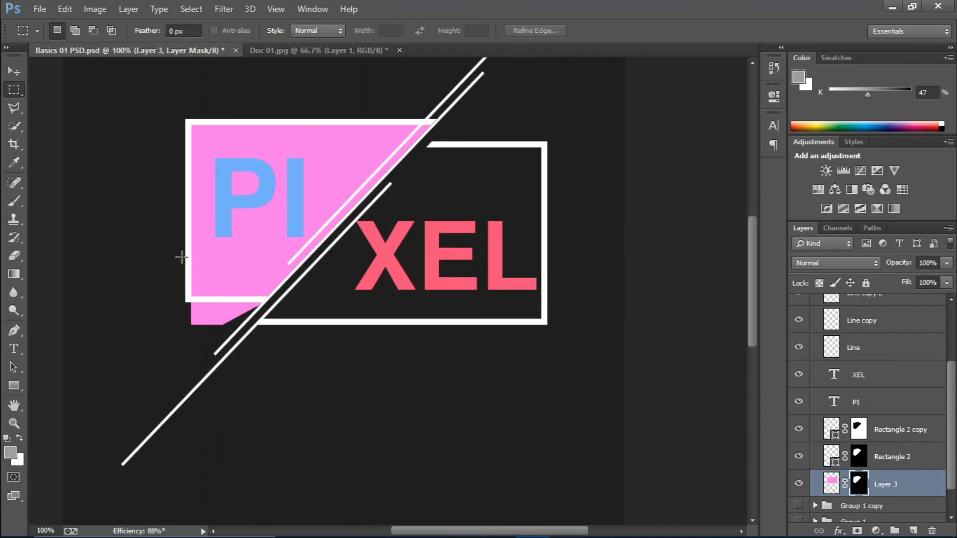
left_click_drag(260, 328, 278, 332)
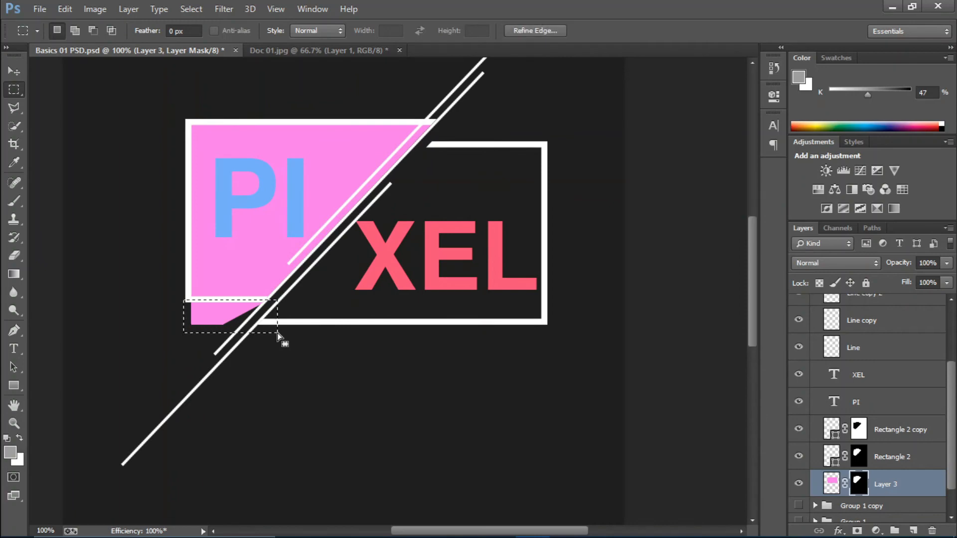
key("d")
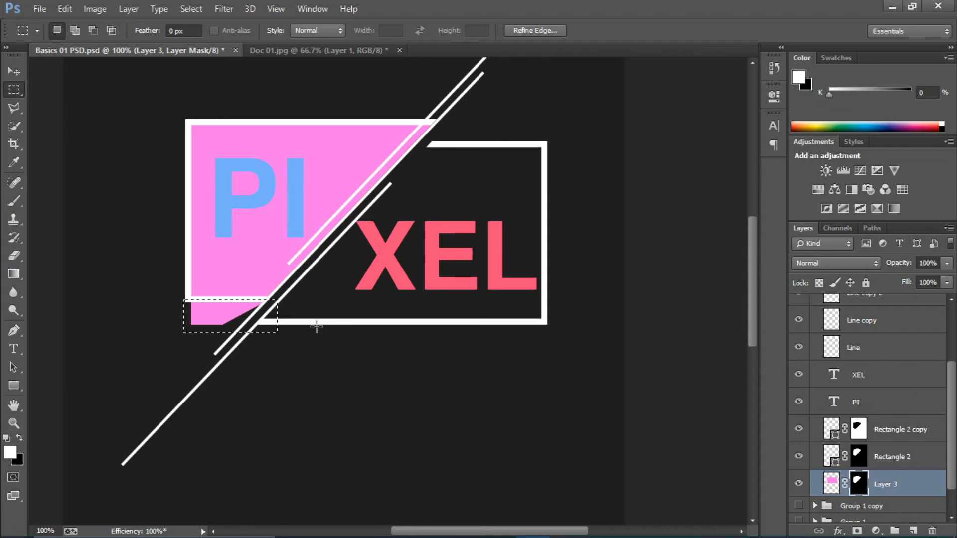
key("x")
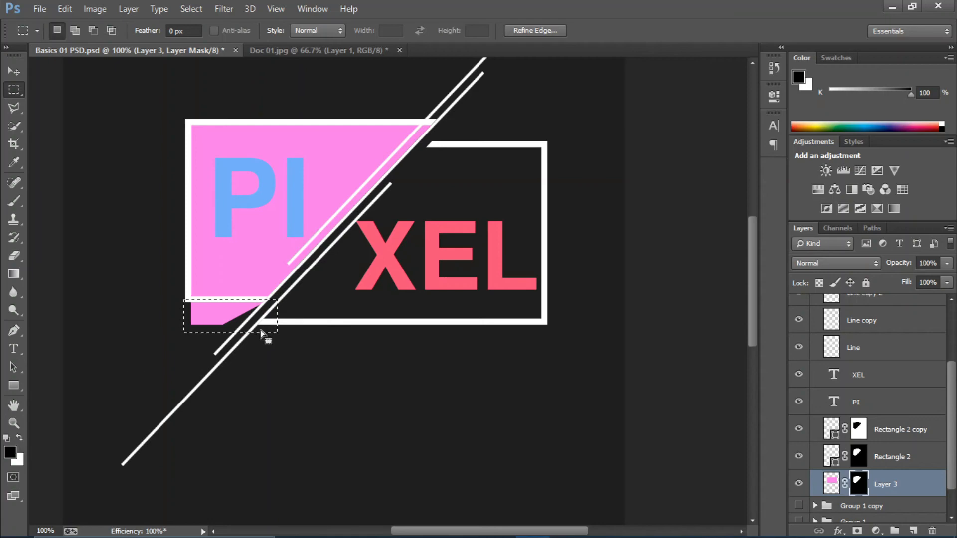
key("alt")
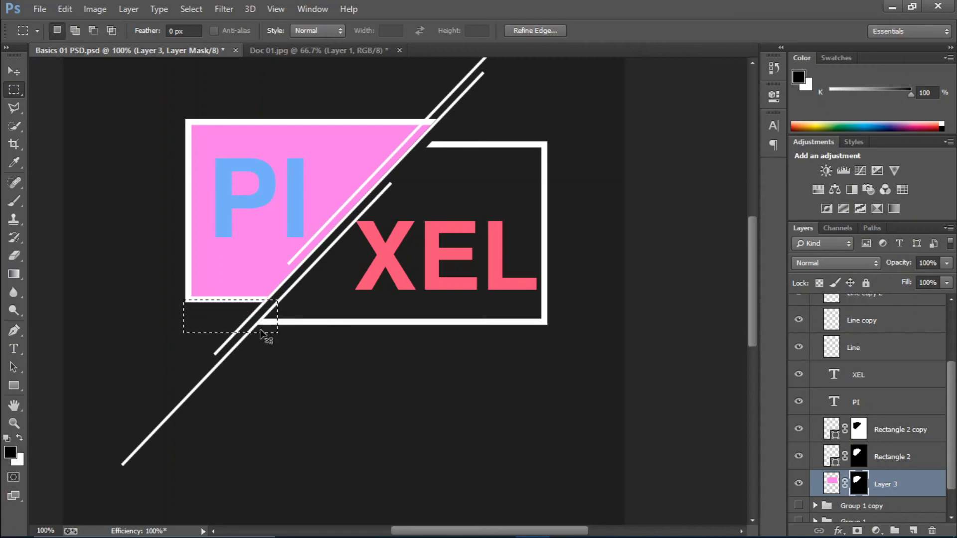
left_click(260, 331)
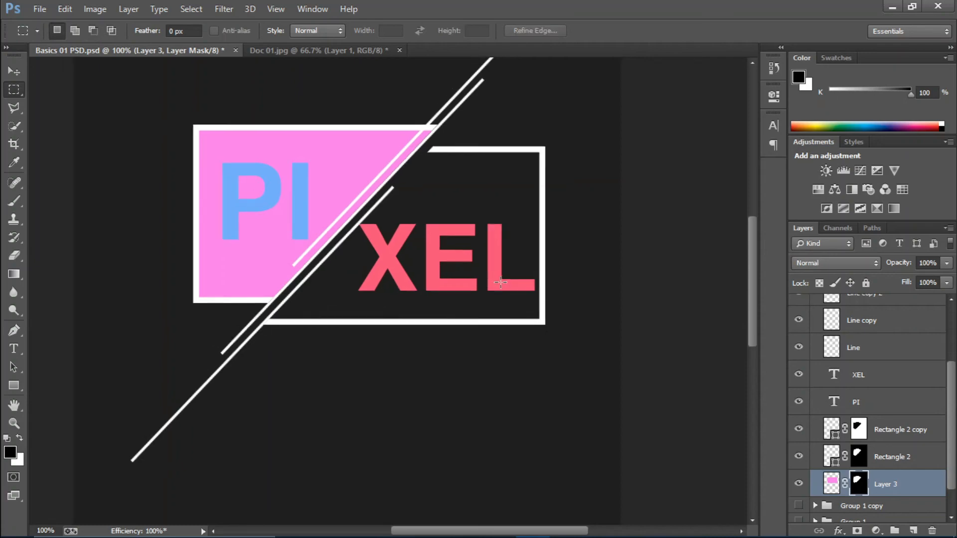
Duplicate Layer 3 and delete the layer mask from the duplicate
key("ctrl+minus")
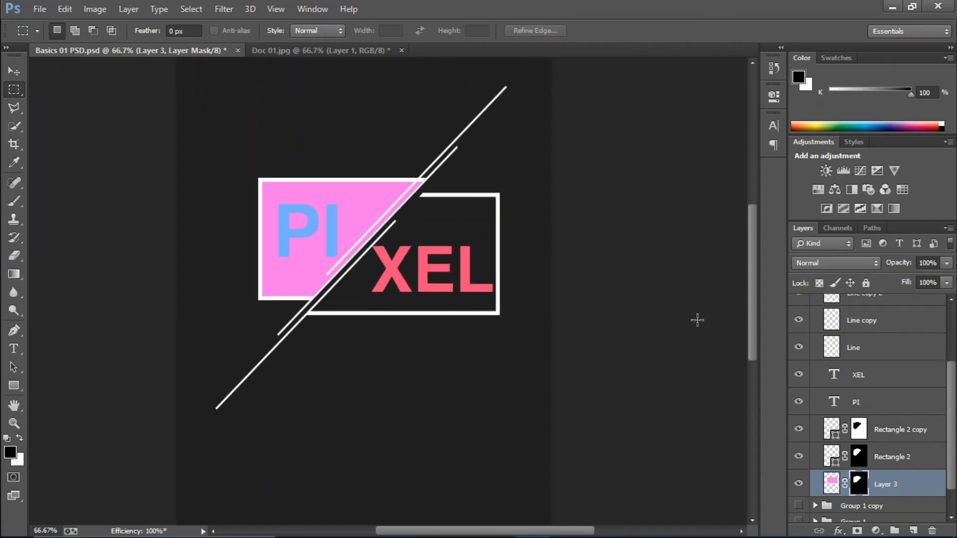
key("ctrl+minus")
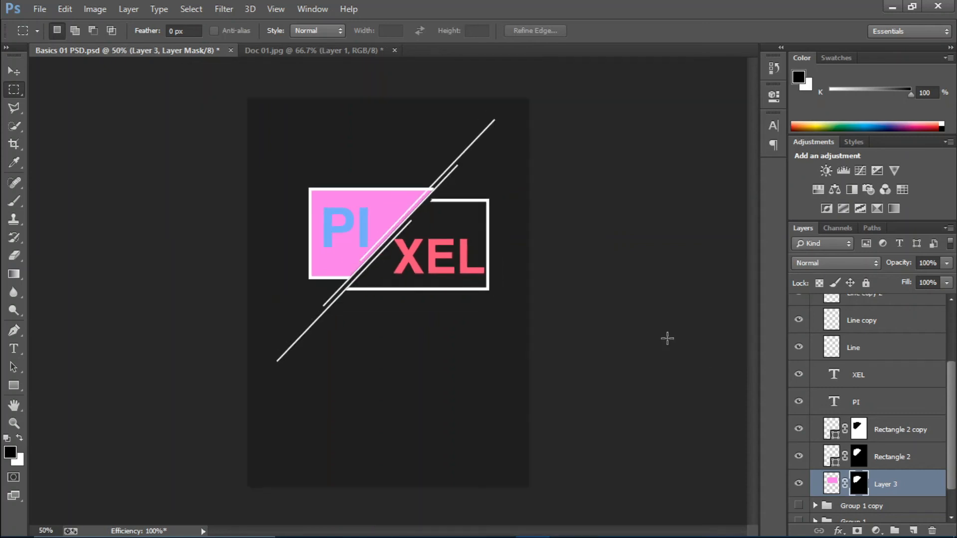
key("ctrl+plus")
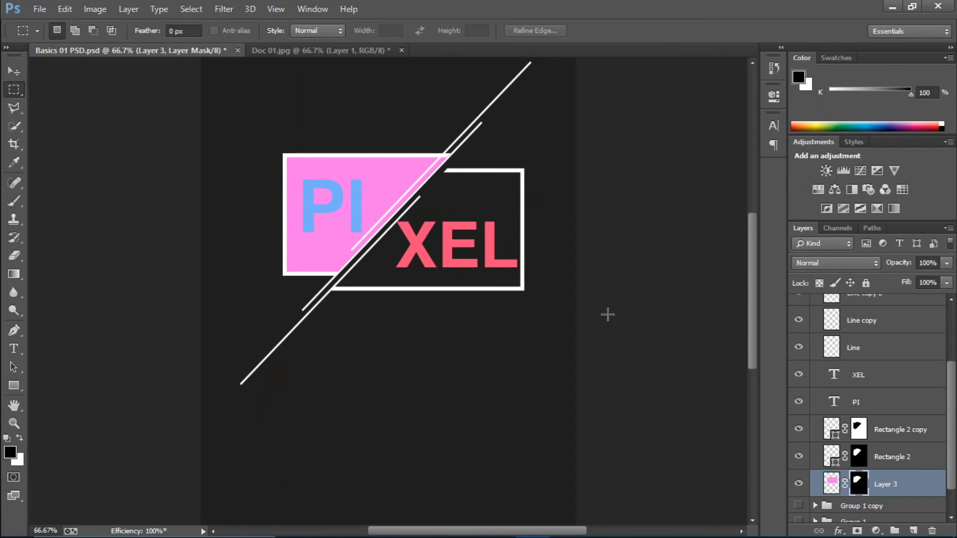
left_click(913, 530)
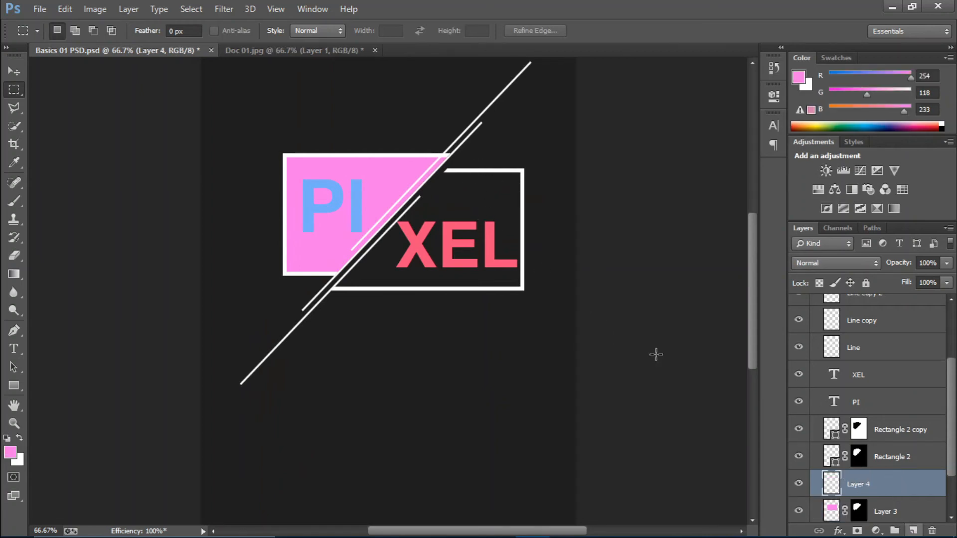
key("ctrl+z")
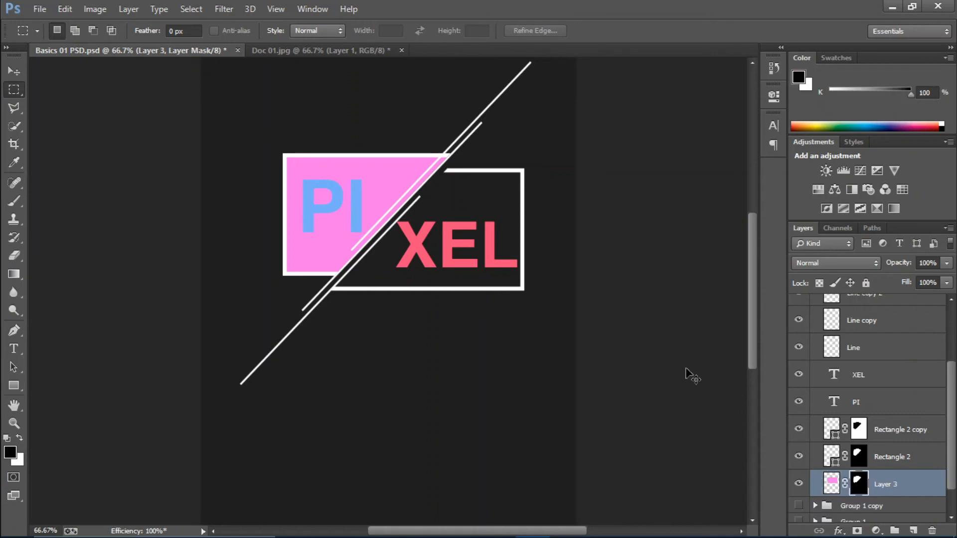
key("ctrl+j")
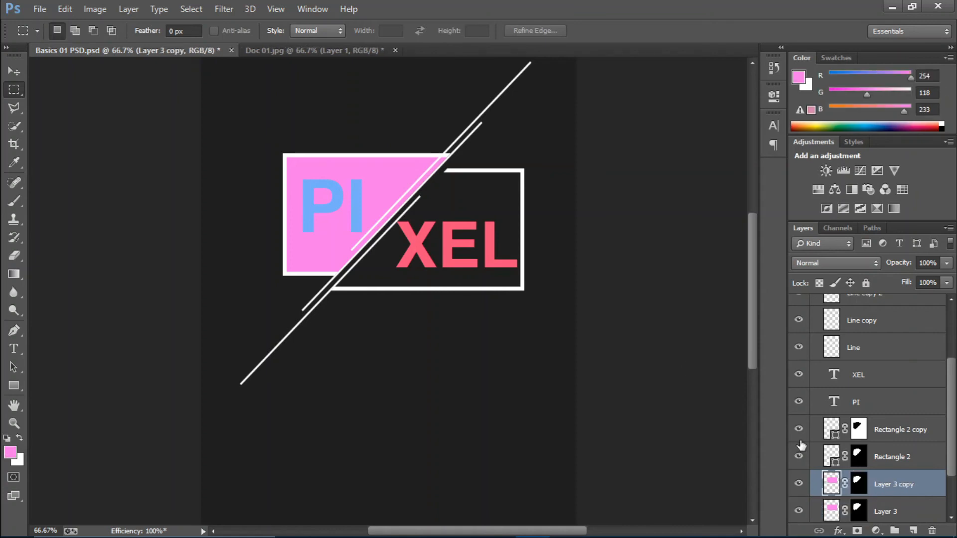
left_click(859, 482)
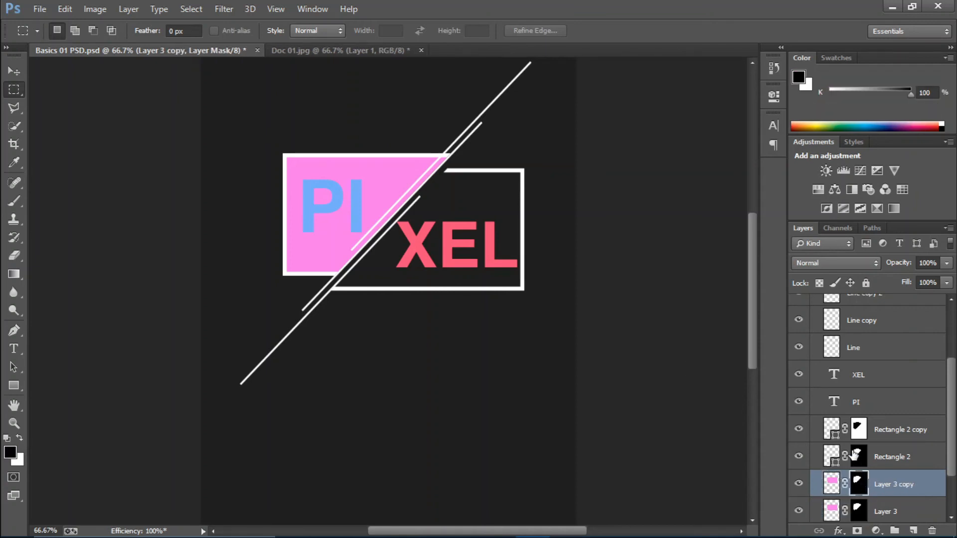
right_click(857, 481)
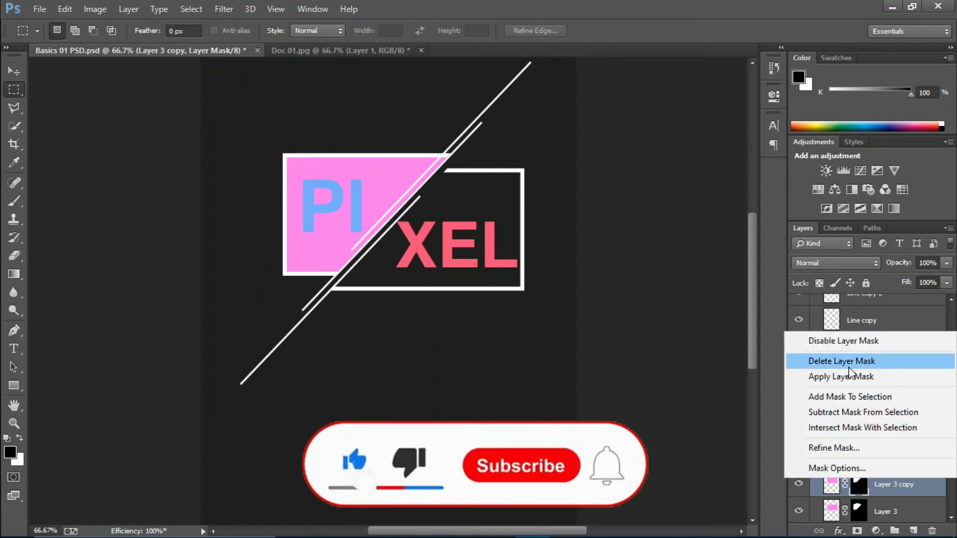
left_click(844, 362)
Copy the layer mask of Rectangle 2 copy onto Layer 3 copy
left_click(860, 456)
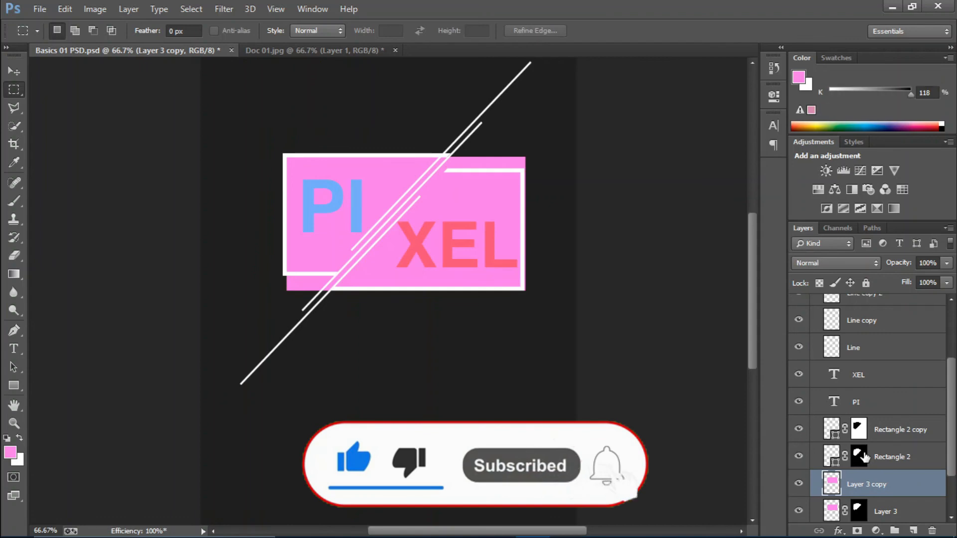
left_click(799, 457)
left_click(799, 457)
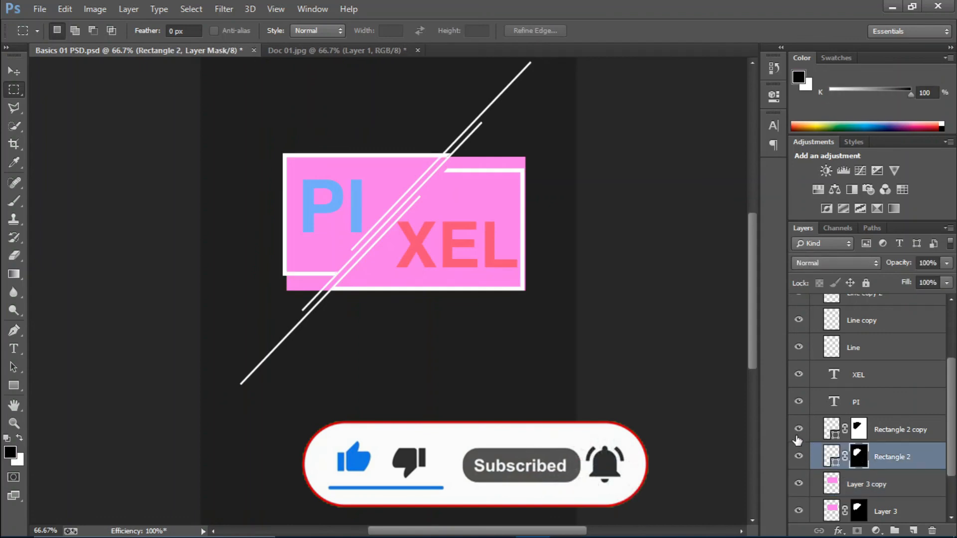
left_click(798, 428)
left_click(860, 429)
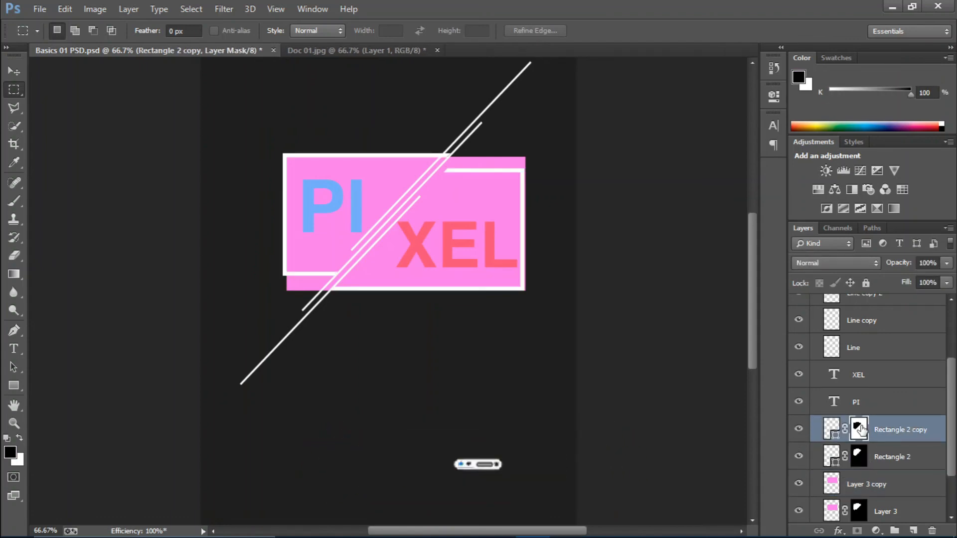
left_click_drag(861, 429, 870, 485)
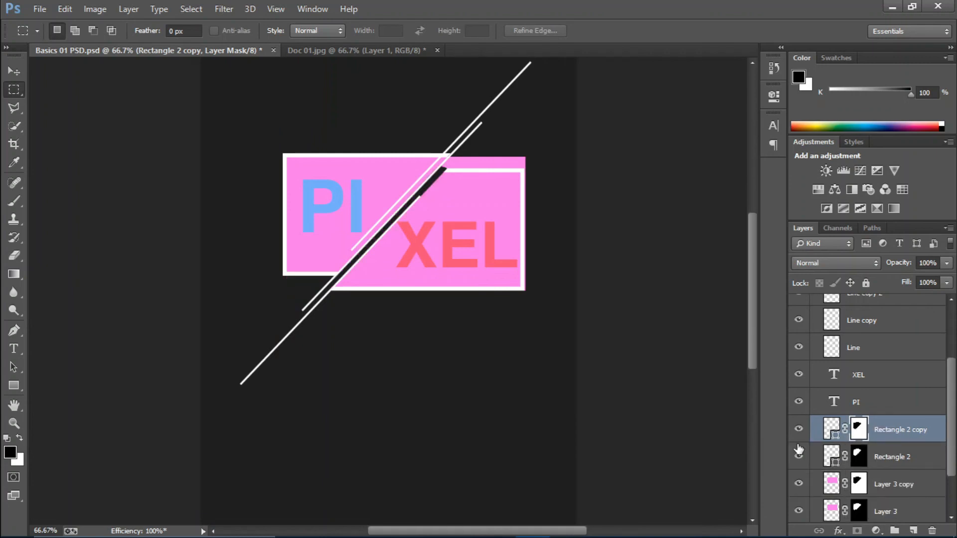
Mask out the pink strip above the XEL half of the frame with black on Layer 3 copy's mask, and deselect
left_click(859, 483)
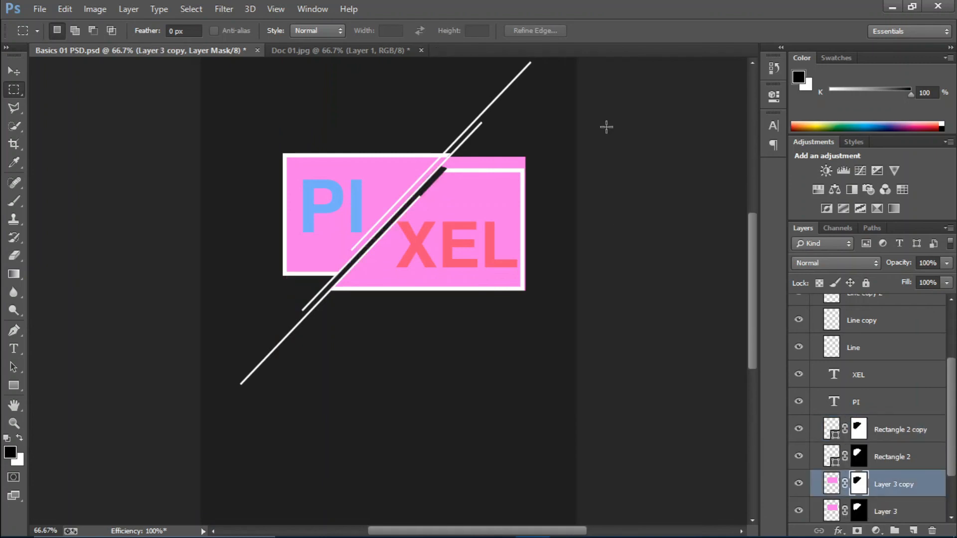
key("ctrl+plus")
key("ctrl+plus")
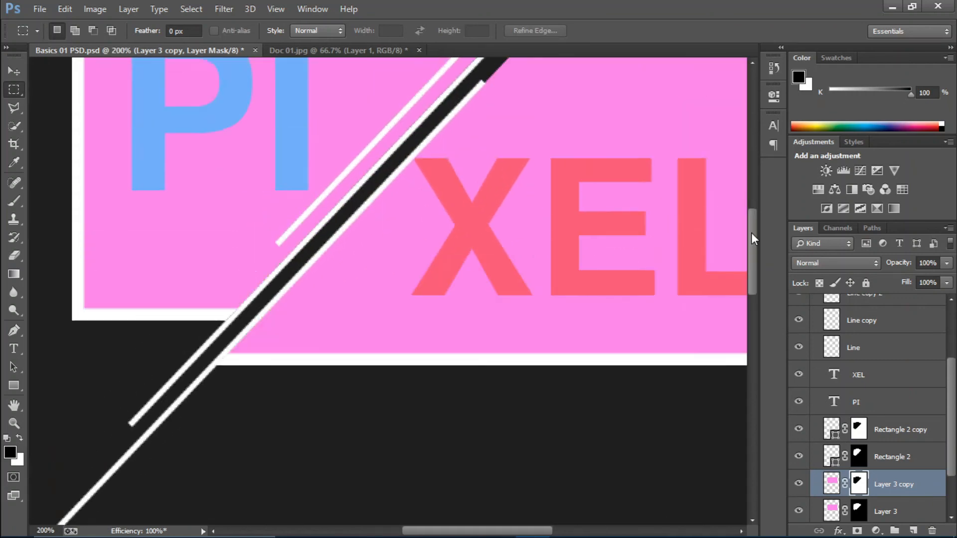
scroll(752, 232, "up", 5)
left_click_drag(495, 531, 551, 531)
left_click_drag(274, 152, 608, 210)
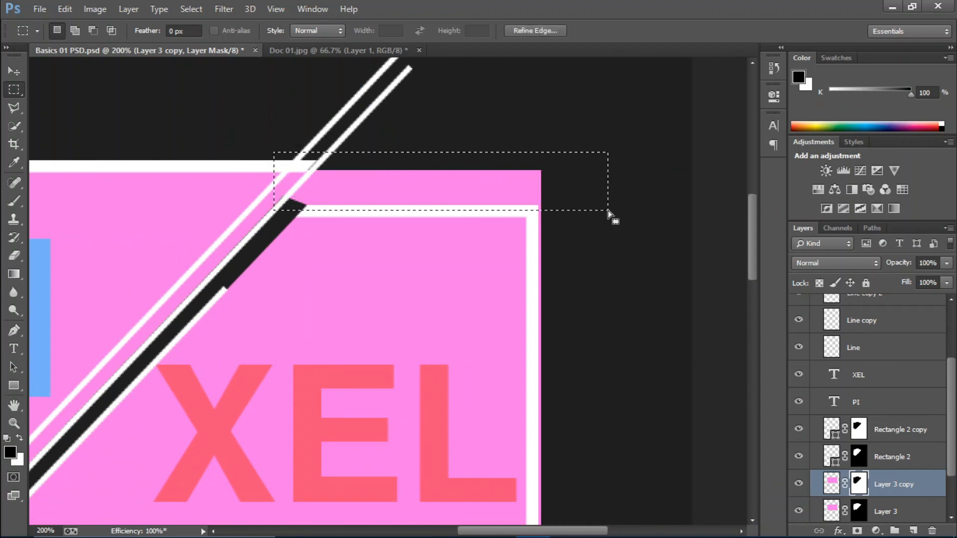
key("alt+BackSpace")
key("ctrl+d")
key("ctrl+minus")
key("ctrl+minus")
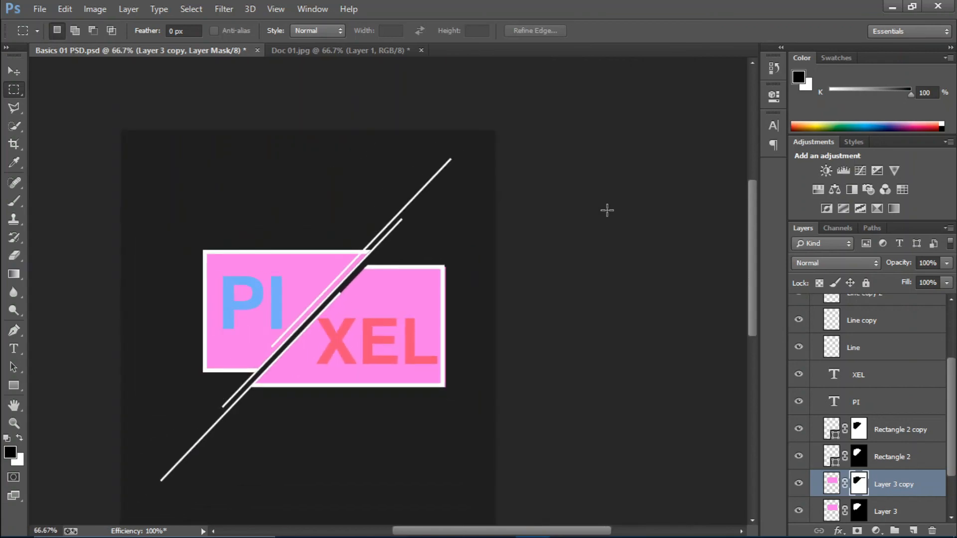
Load Layer 3 copy's pixels as a selection, fill it with blue #4b9cd4, and deselect
left_click(831, 486)
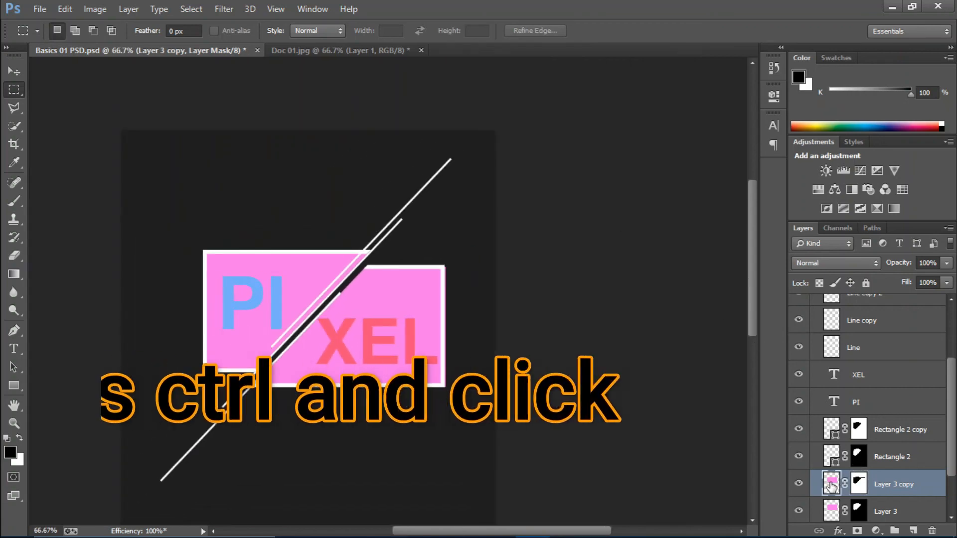
left_click(831, 484, "ctrl")
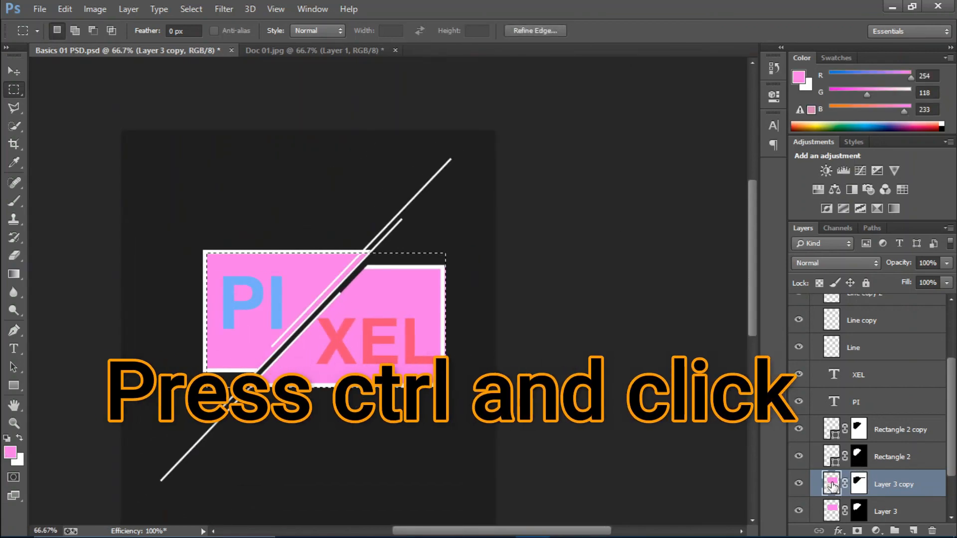
left_click(10, 456)
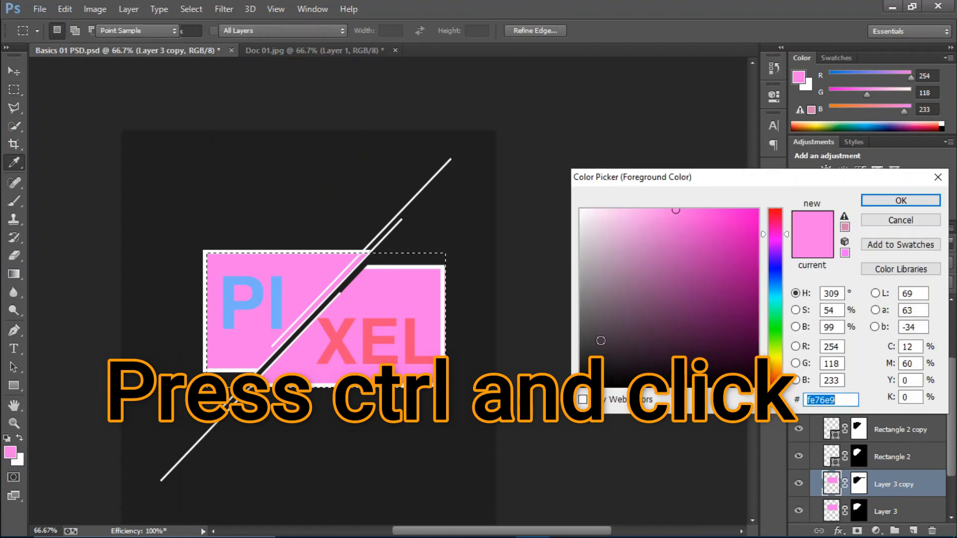
left_click_drag(774, 314, 776, 286)
left_click(720, 274)
left_click(671, 238)
left_click(696, 239)
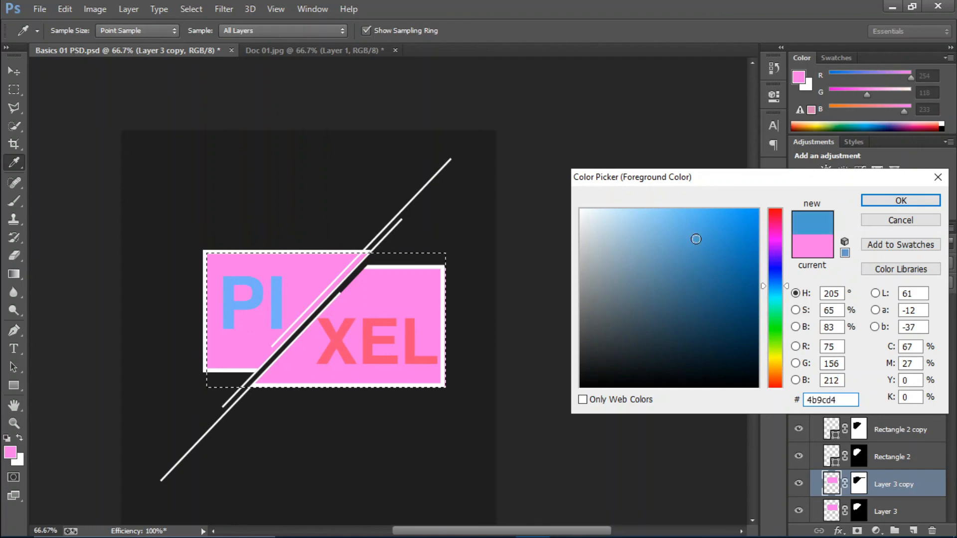
left_click(900, 201)
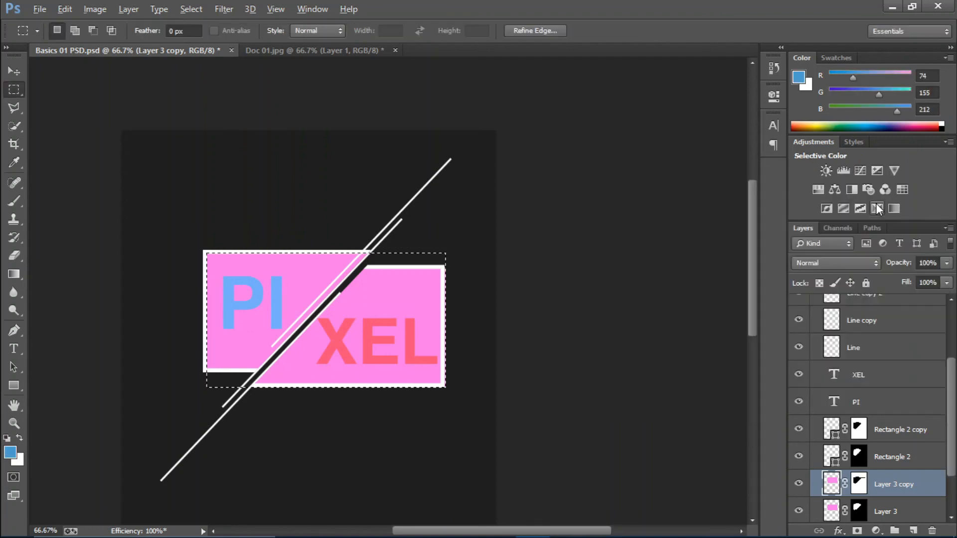
key("alt+BackSpace")
key("ctrl+d")
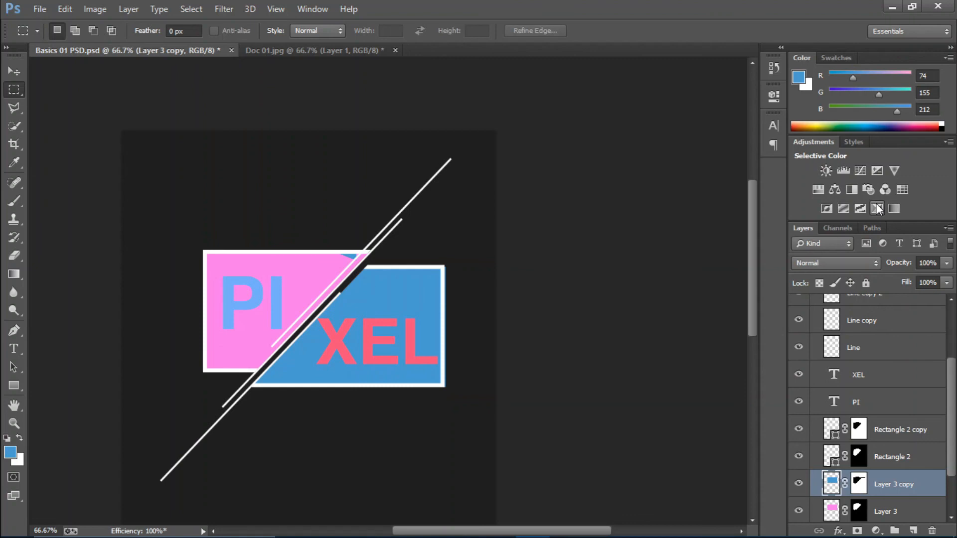
Mask out the stray blue patch at the top of the pink PI half using black on Layer 3 copy's mask
left_click(858, 482)
key("ctrl+plus")
left_click_drag(273, 216, 354, 244)
left_click(354, 243)
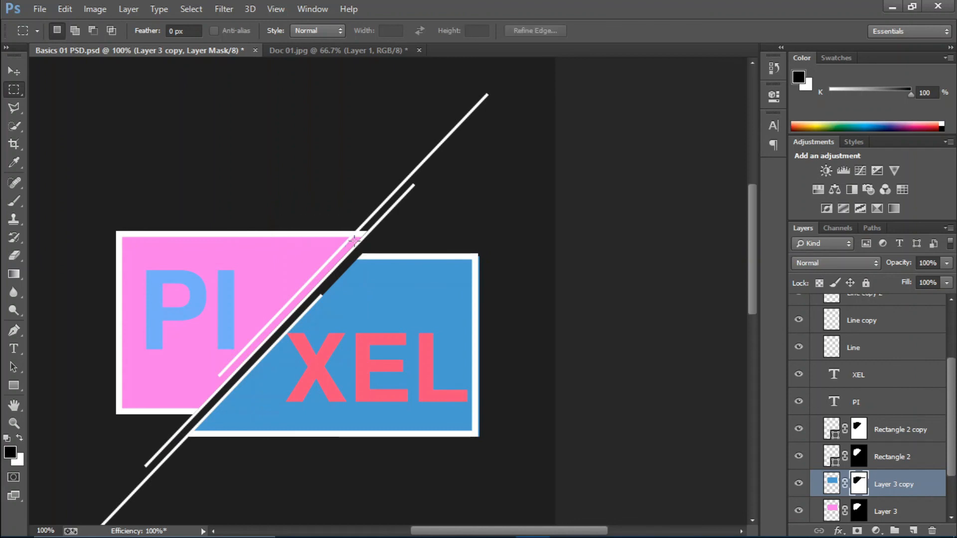
key("ctrl+minus")
key("ctrl+minus")
key("ctrl+minus")
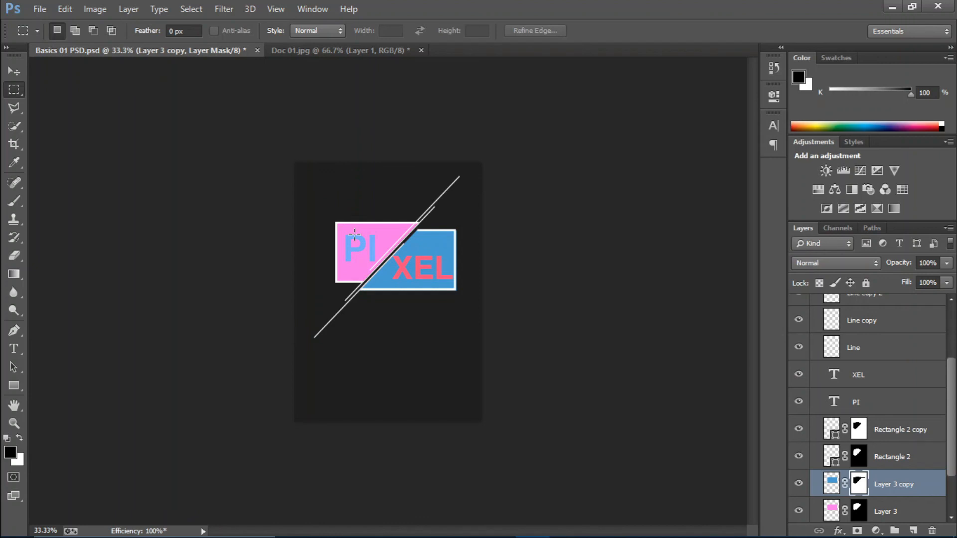
key("ctrl+plus")
key("ctrl+plus")
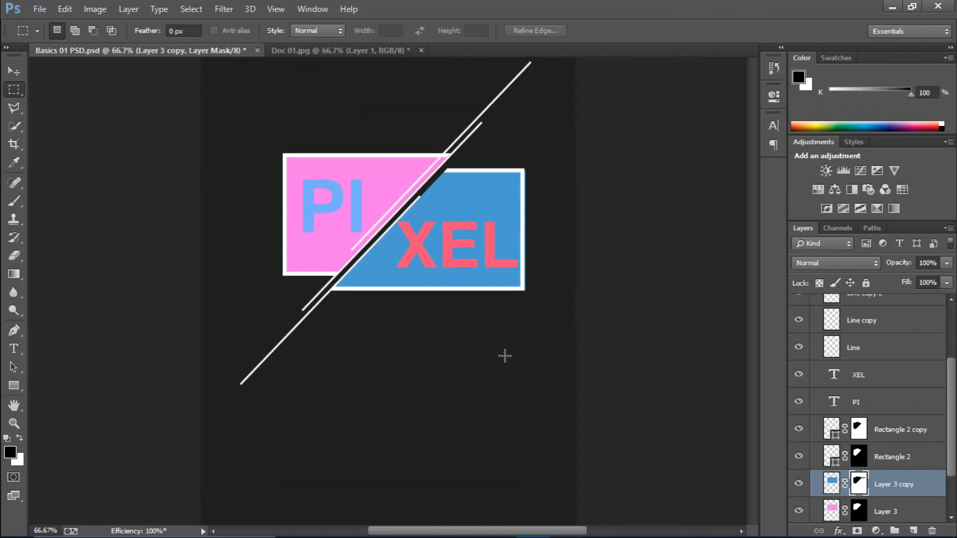